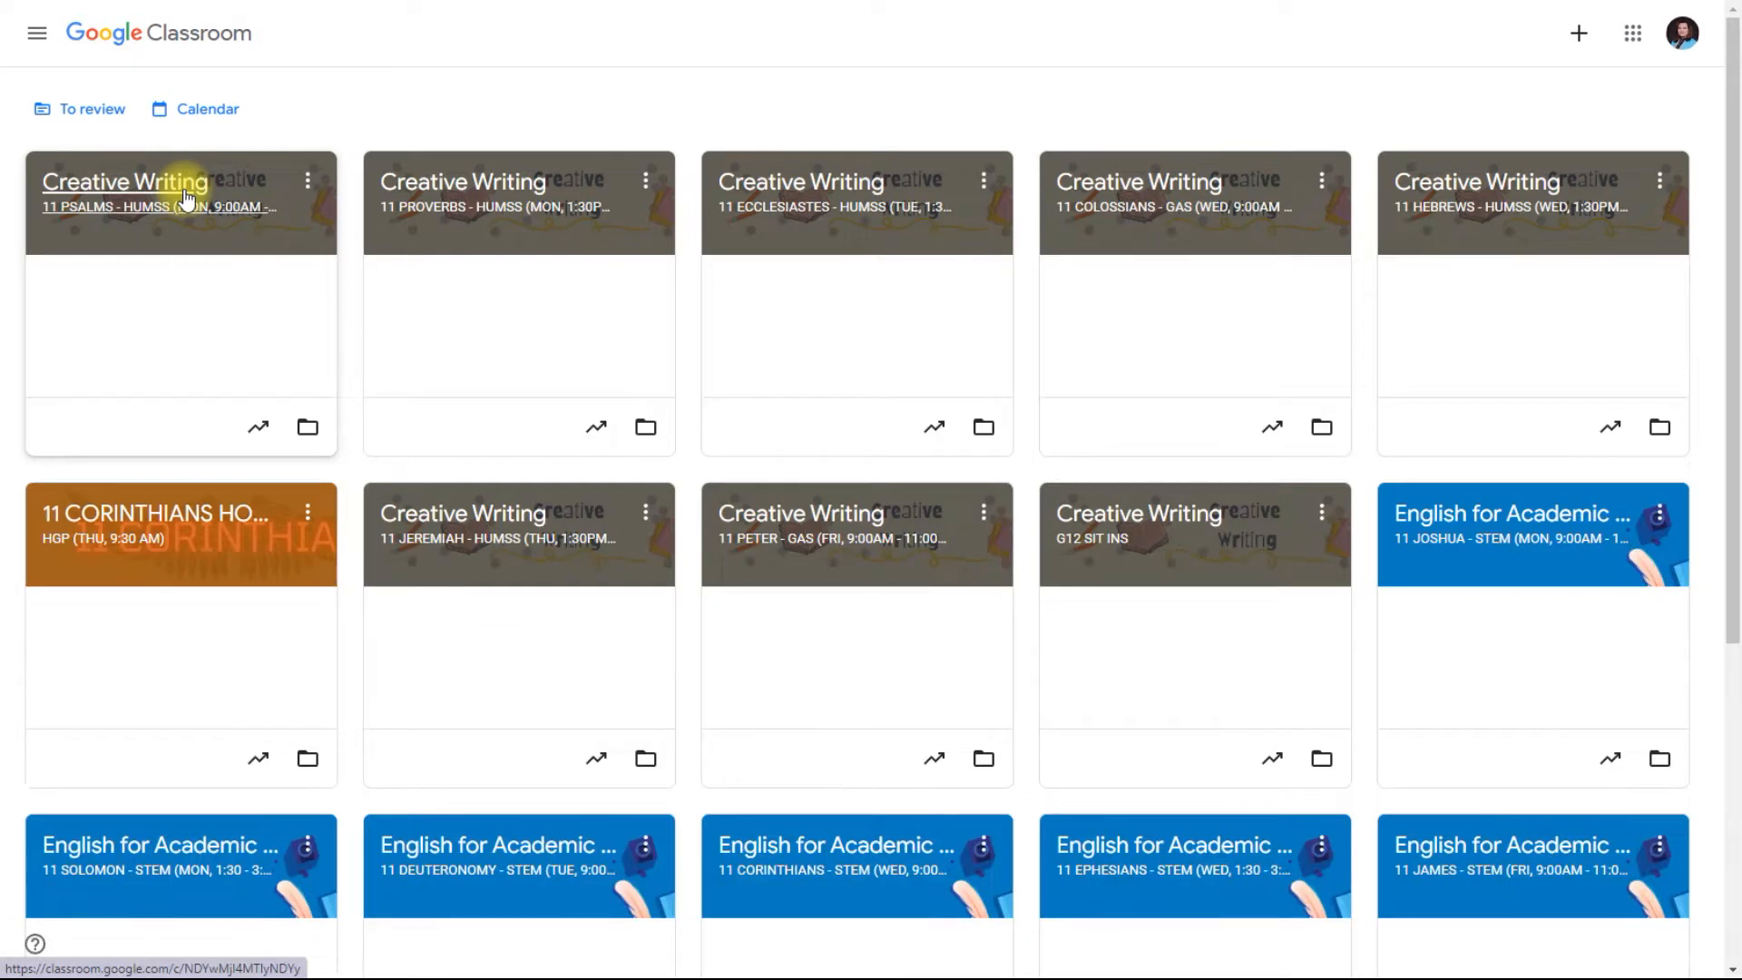
- Open the student work for the 4th Quarterly Exam in the Creative Writing class 11 PSALMS - HUMSS
{"action": "left_click", "coordinate": [186, 198]}
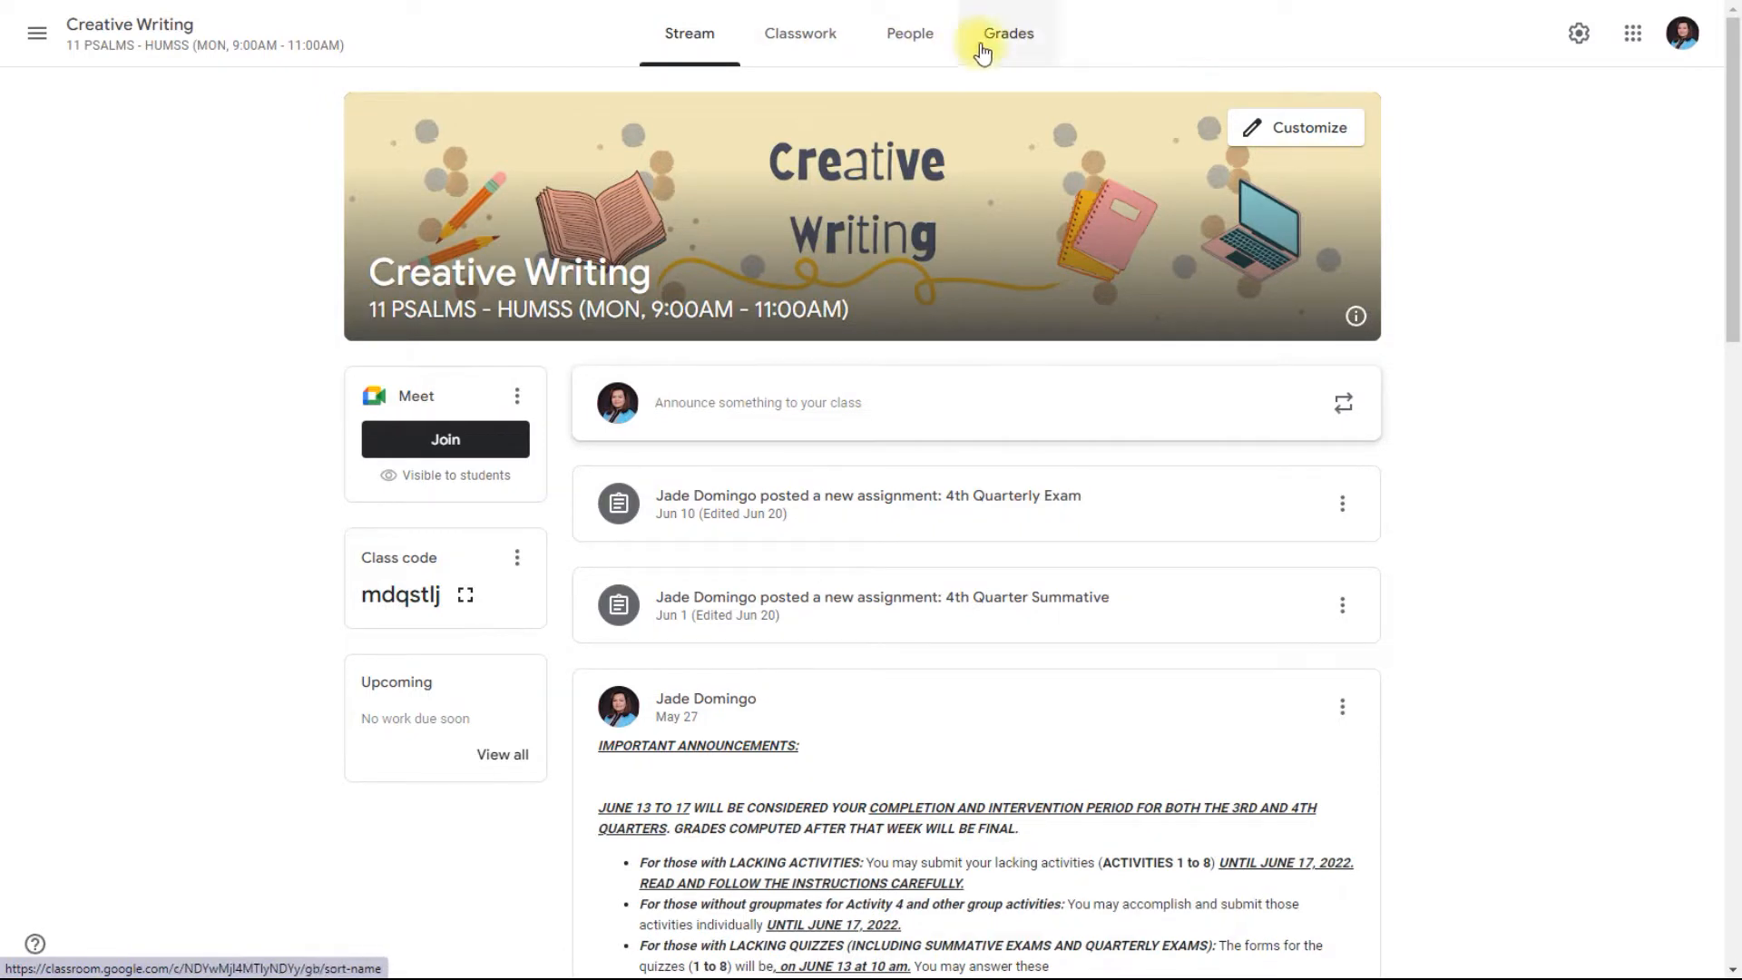
{"action": "left_click", "coordinate": [822, 52]}
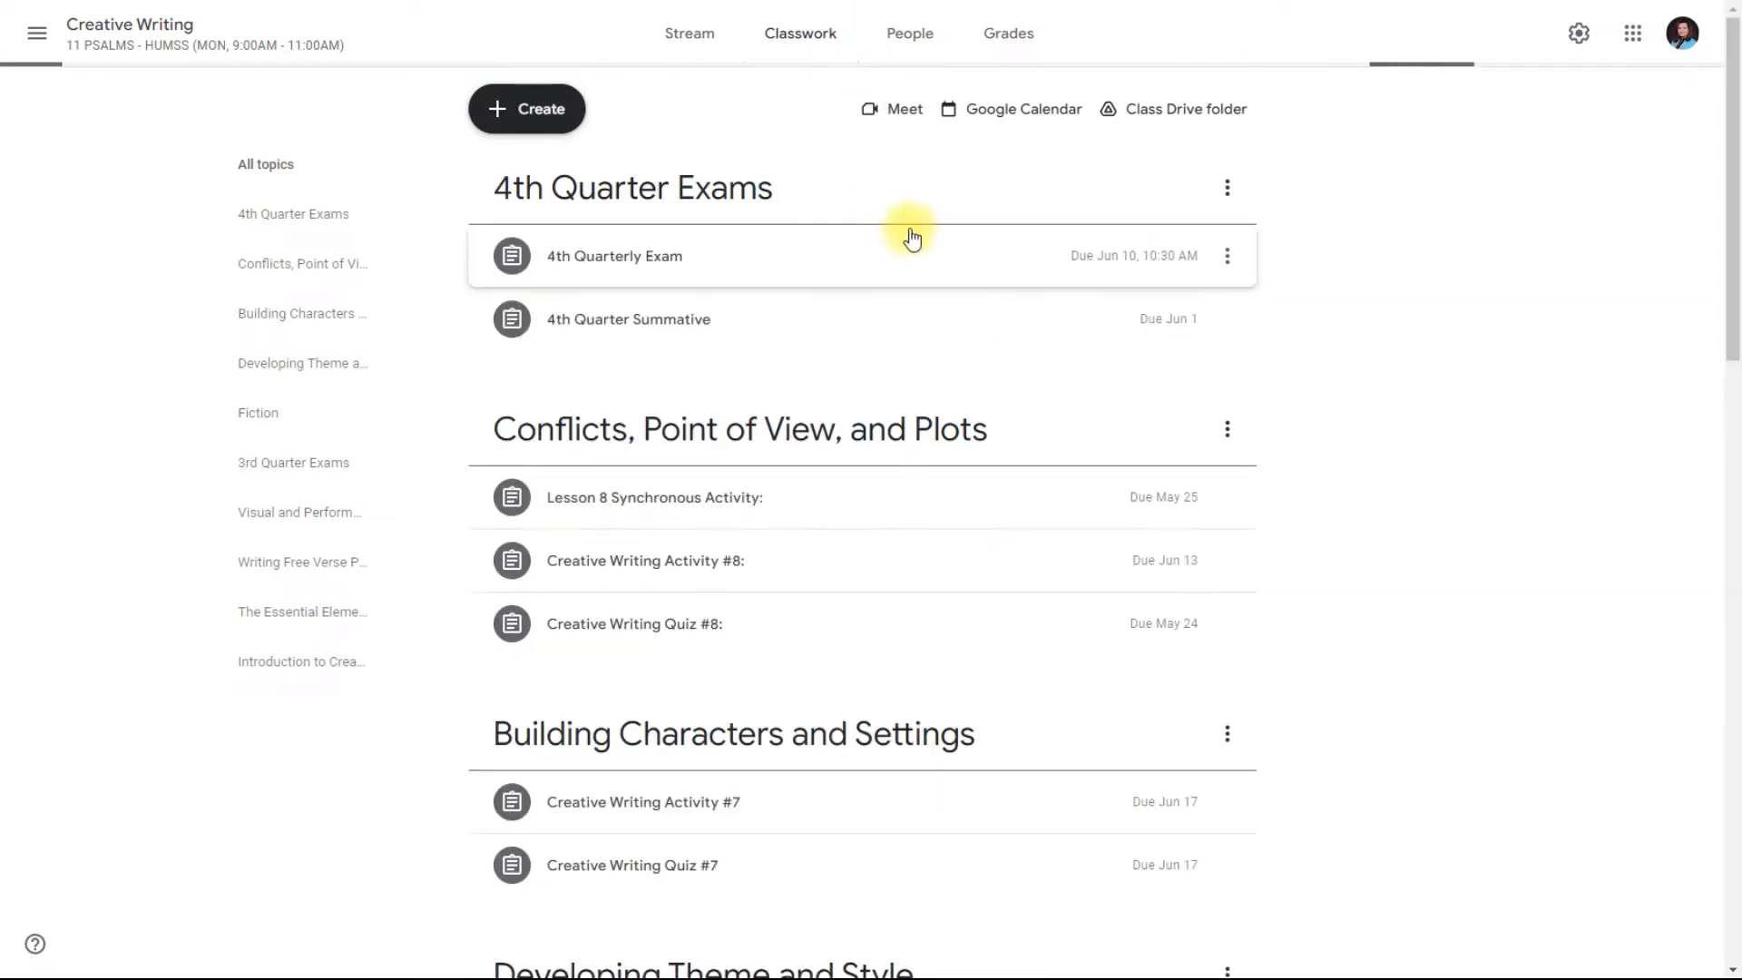
{"action": "left_click", "coordinate": [874, 263]}
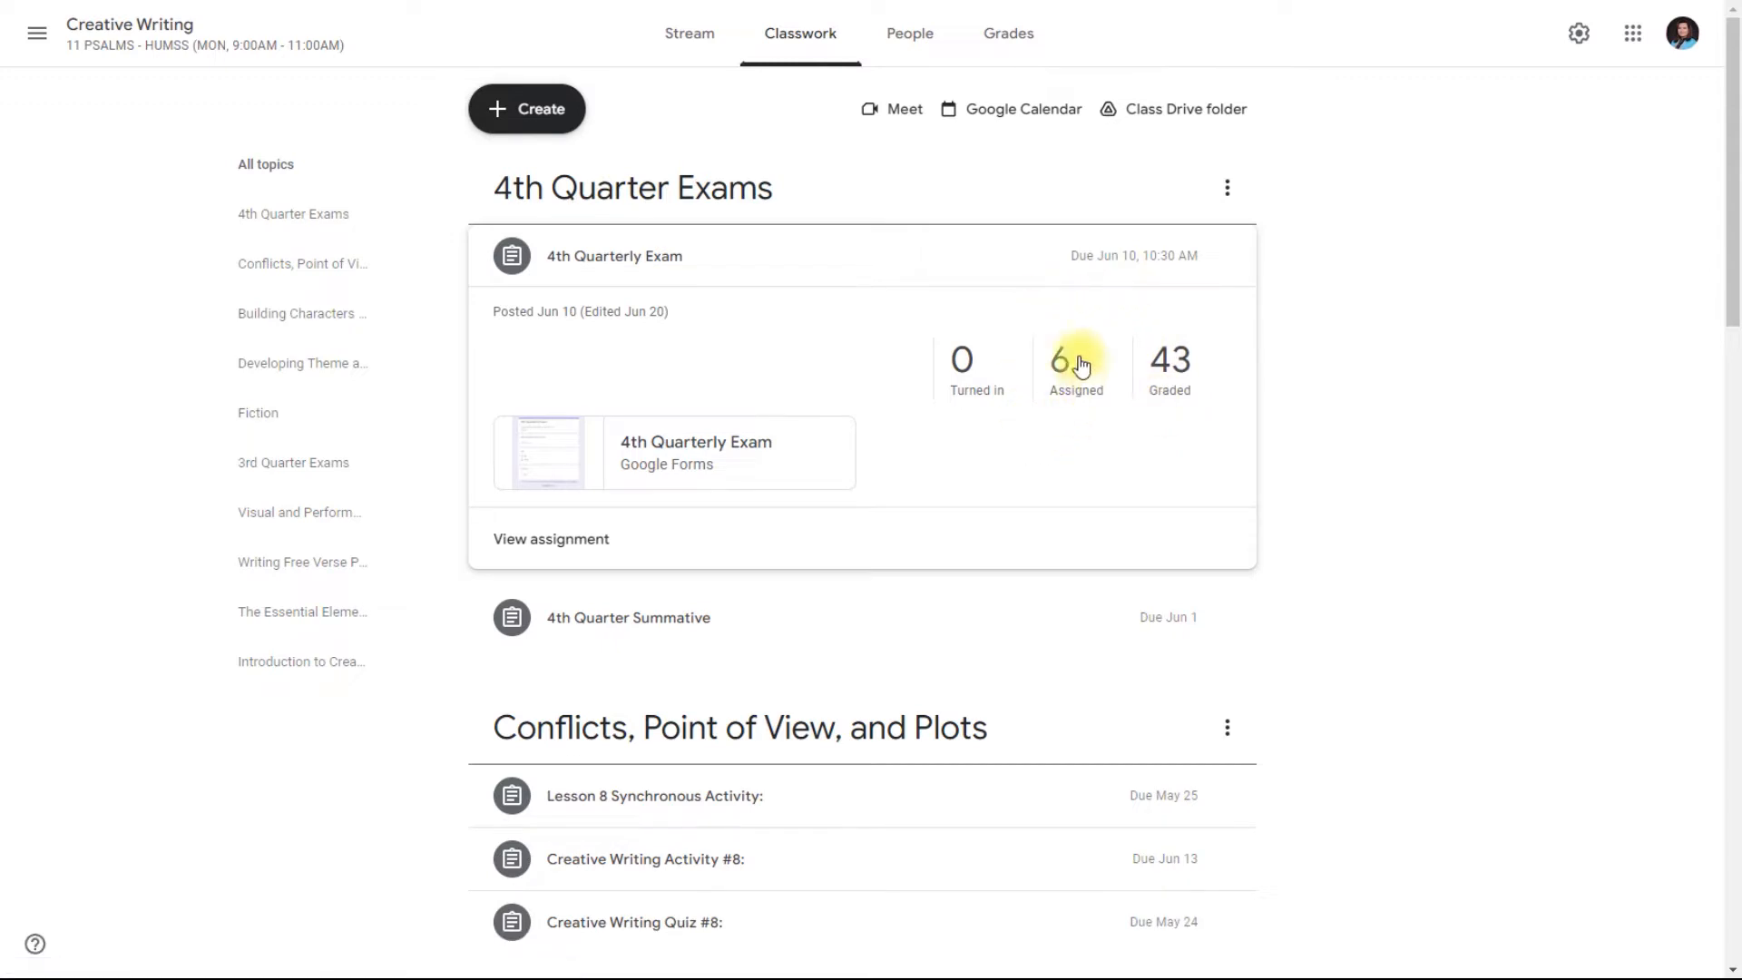
{"action": "left_click", "coordinate": [595, 535]}
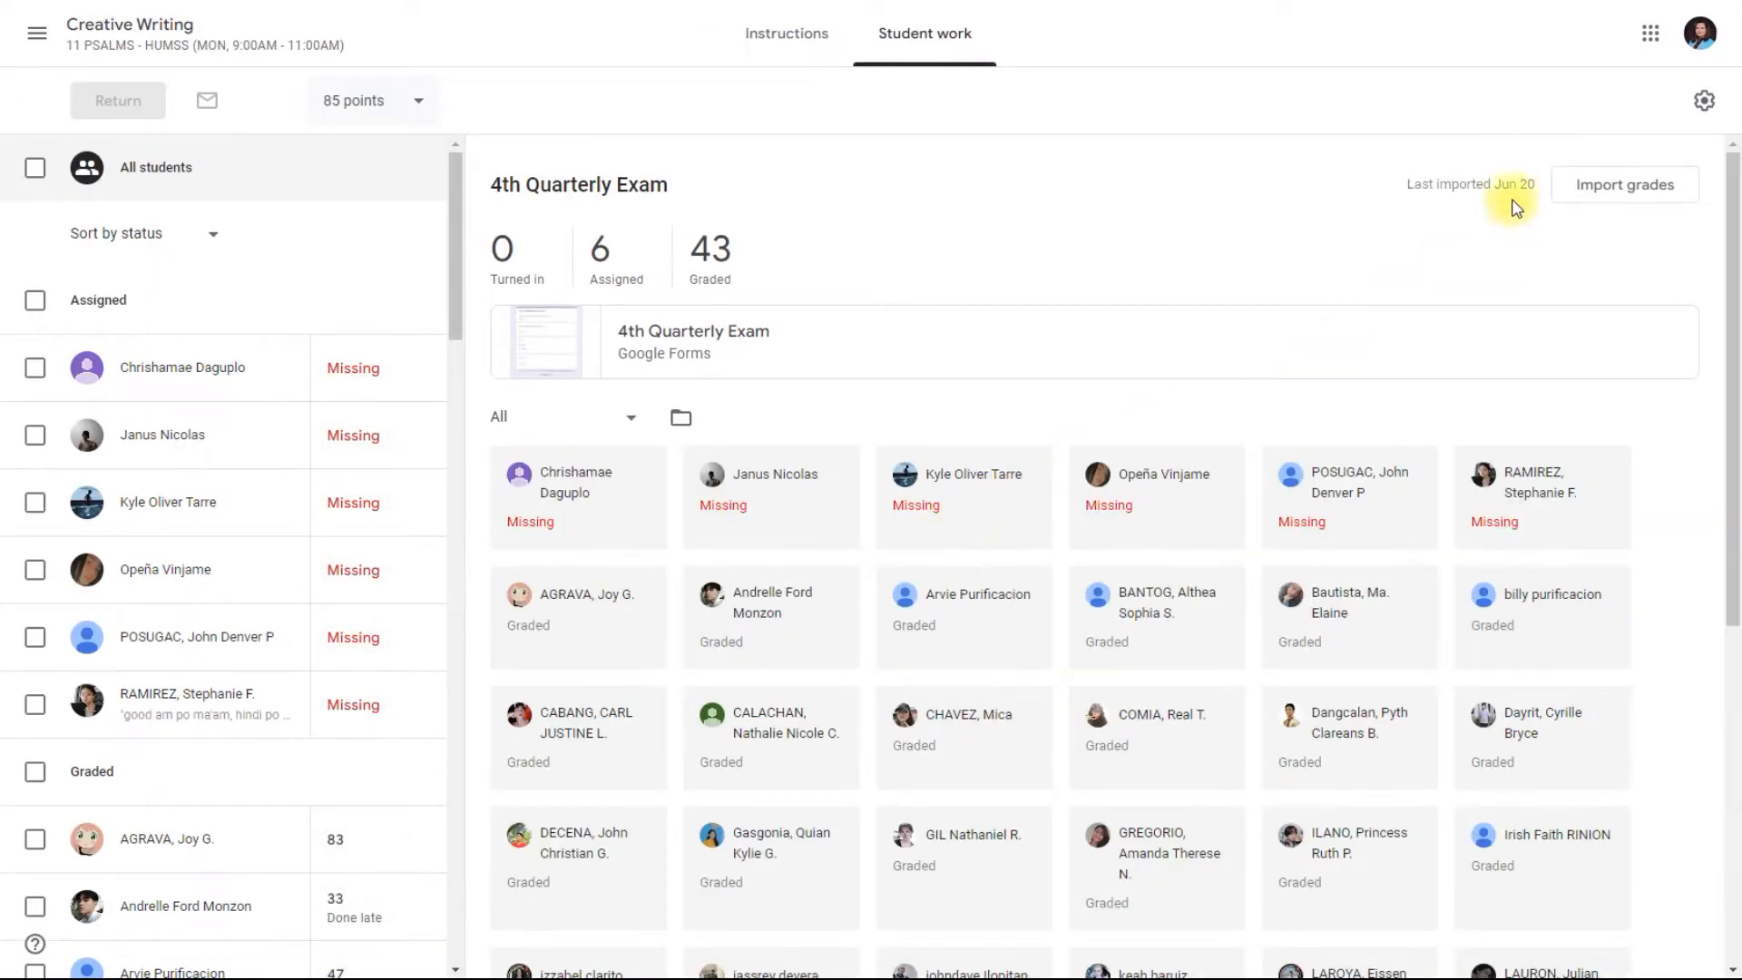
- Copy all grades of the class to Google Sheets
{"action": "left_click", "coordinate": [1704, 106]}
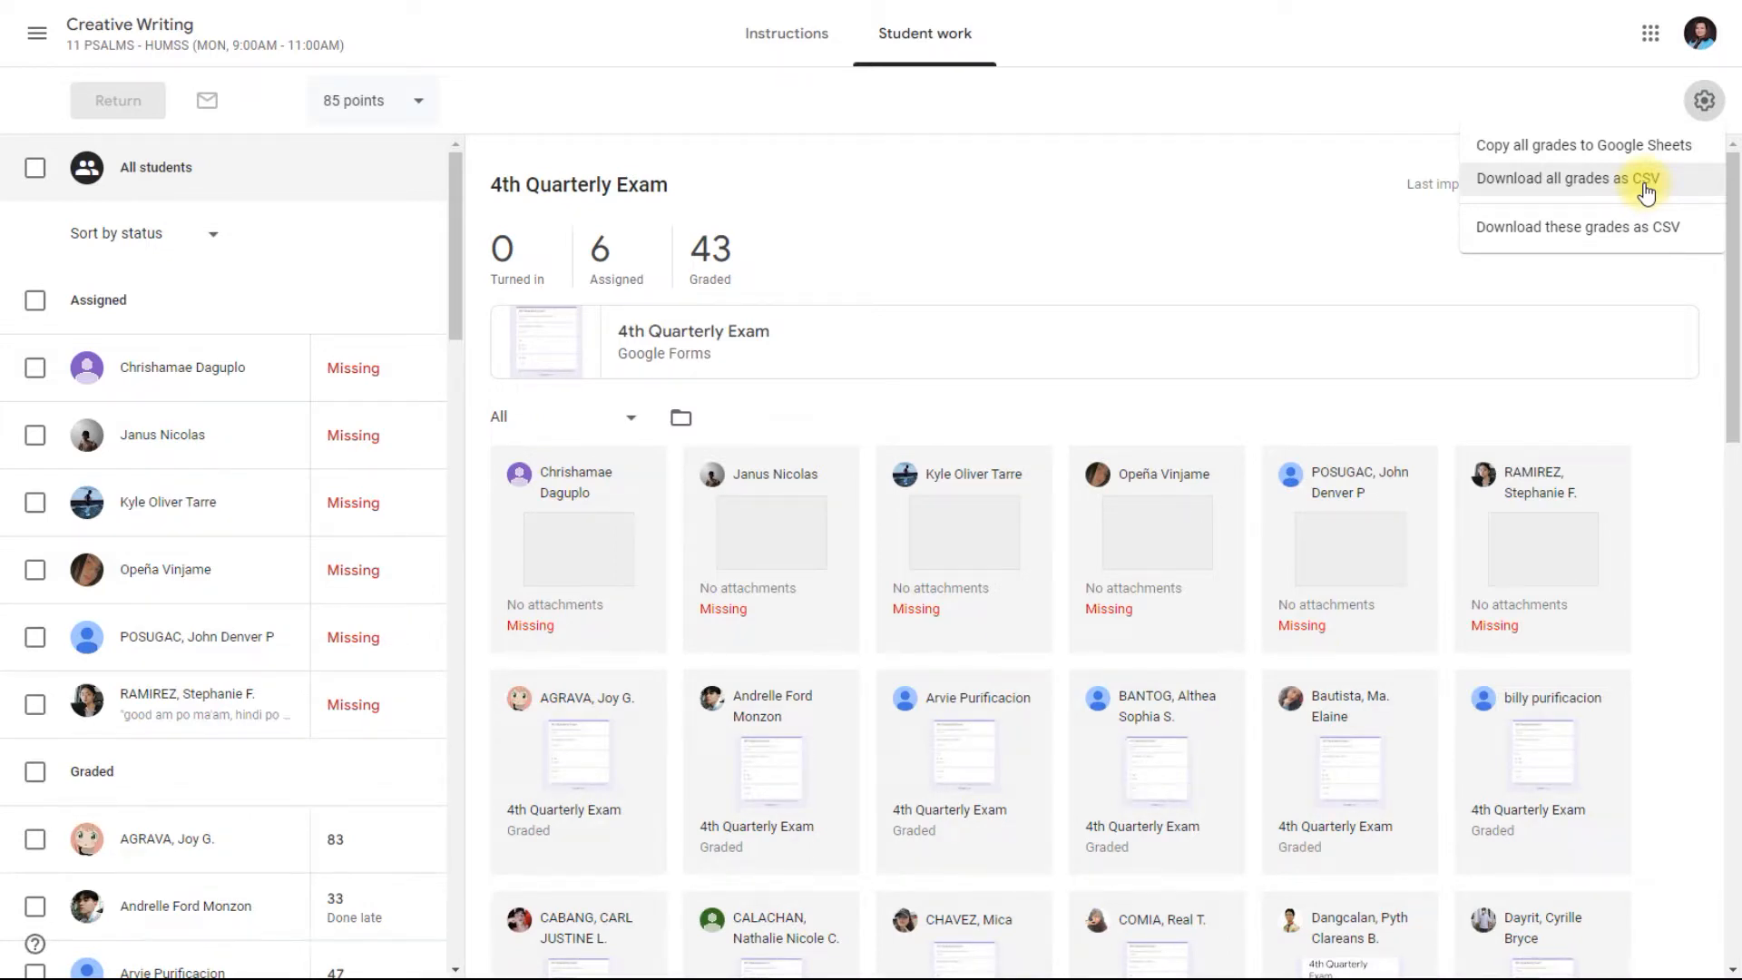
{"action": "scroll", "coordinate": [245, 599], "scroll_direction": "down", "scroll_amount": 8}
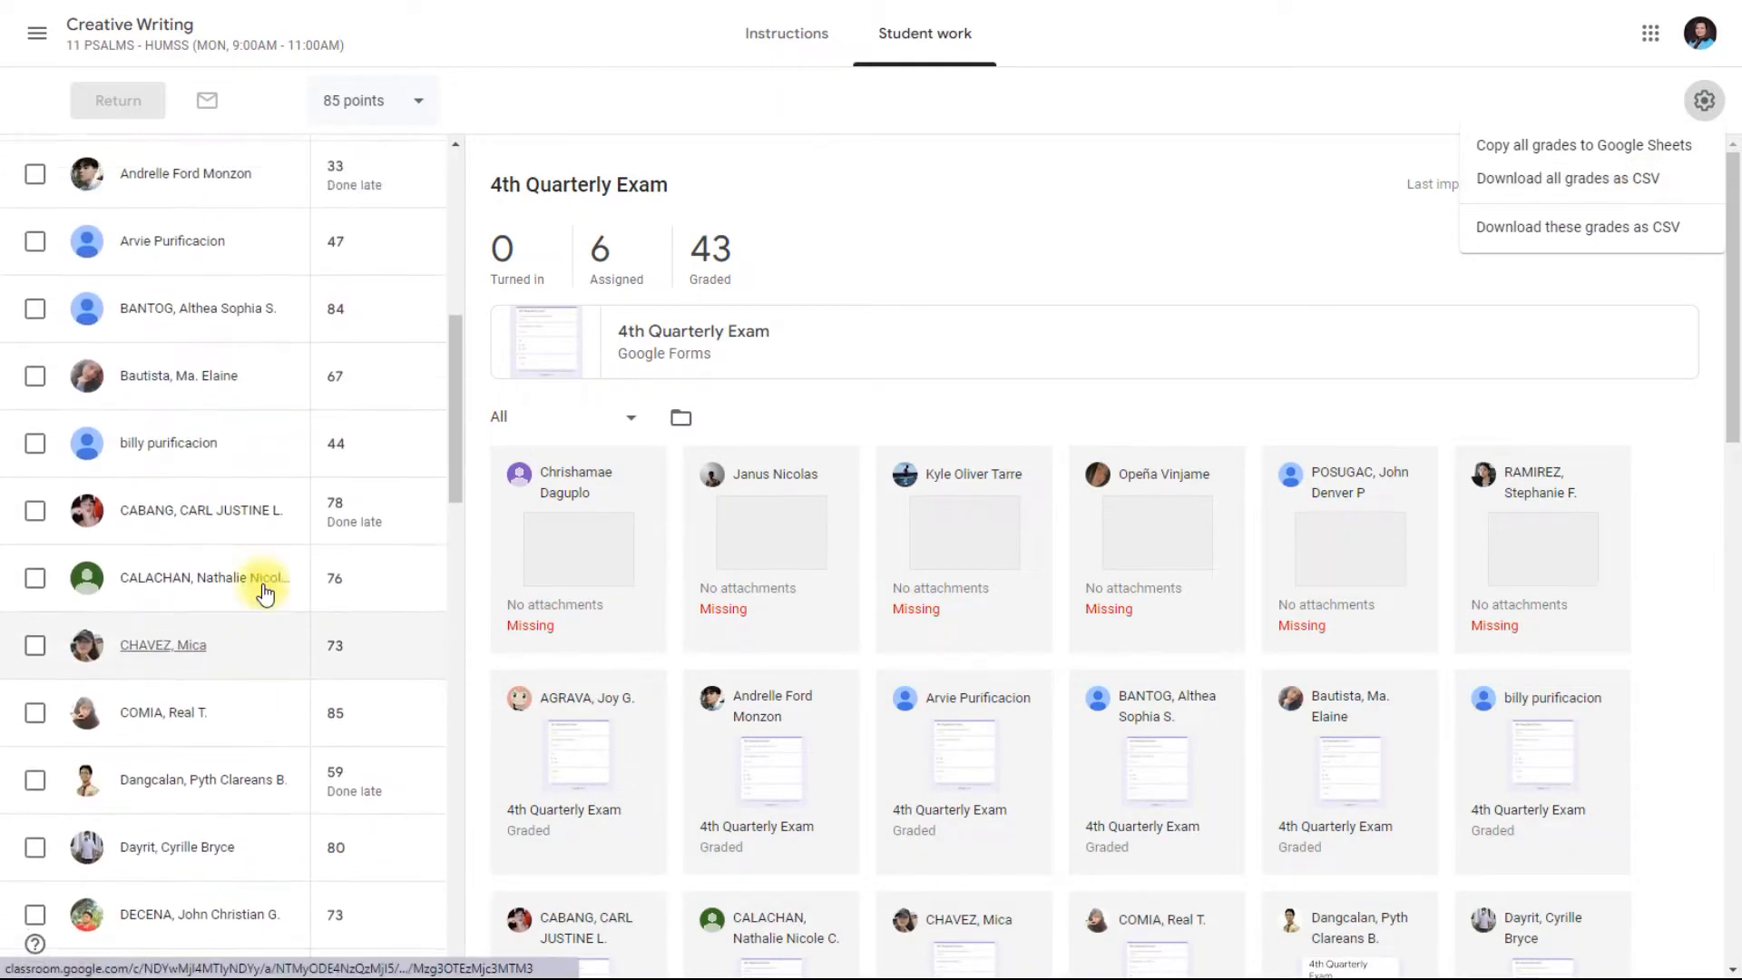
{"action": "scroll", "coordinate": [263, 595], "scroll_direction": "up", "scroll_amount": 2}
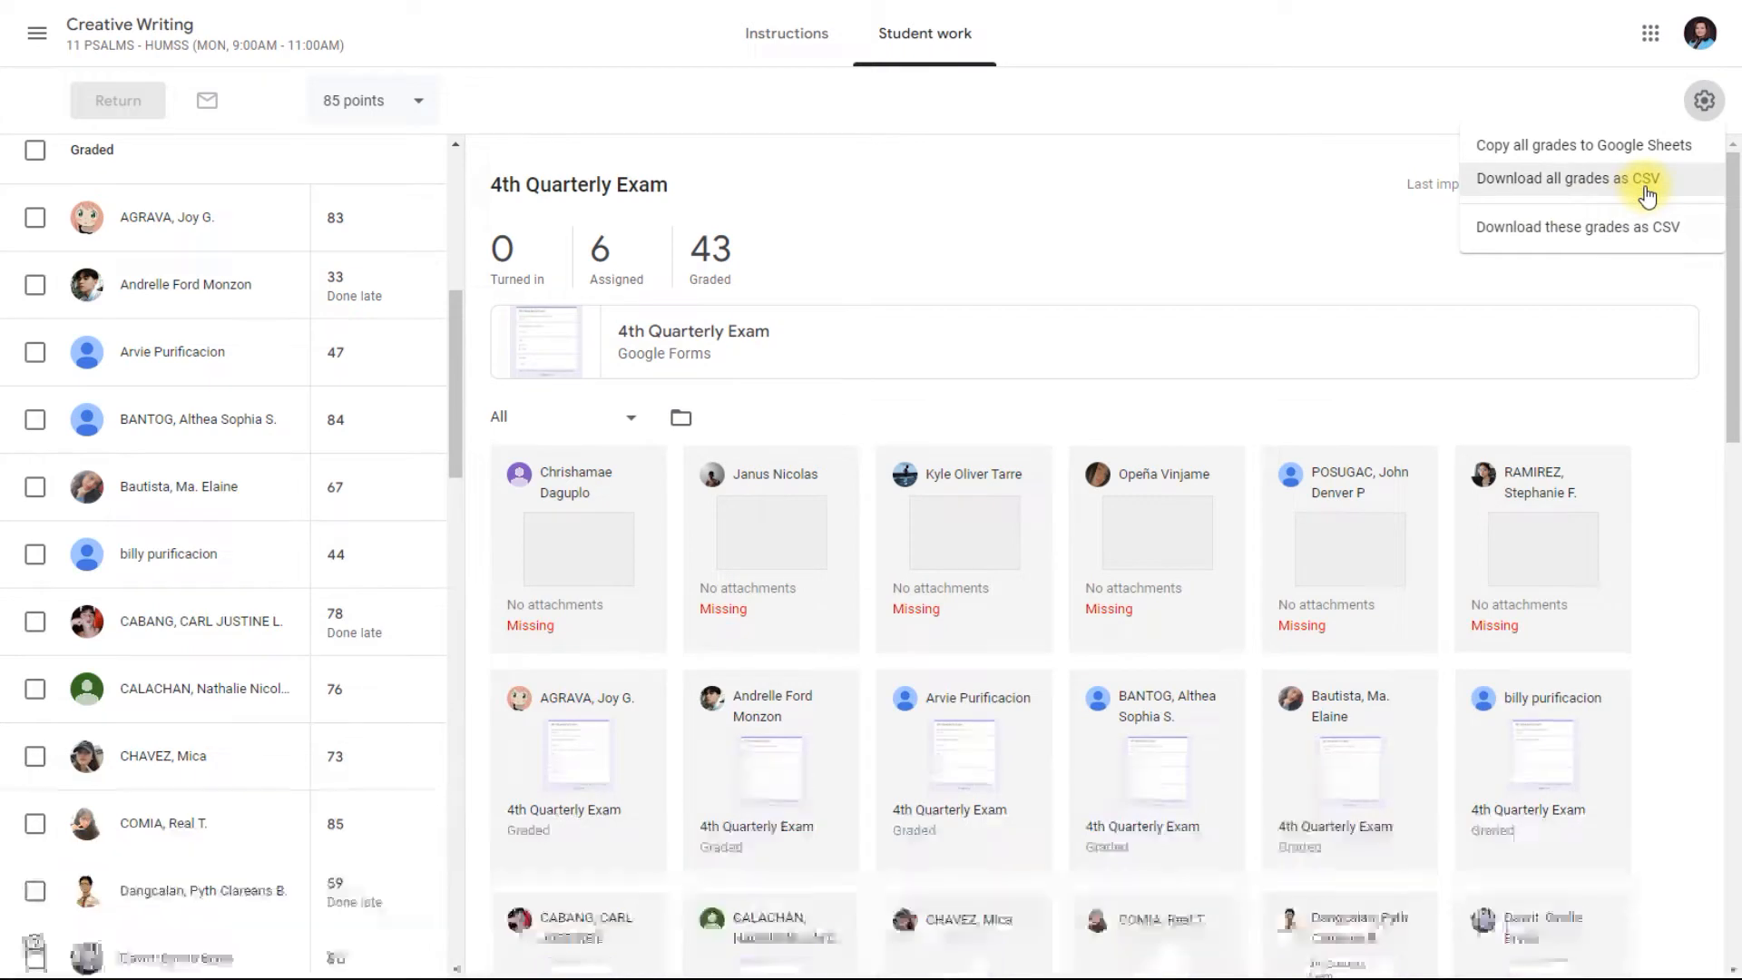
{"action": "left_click", "coordinate": [1597, 151]}
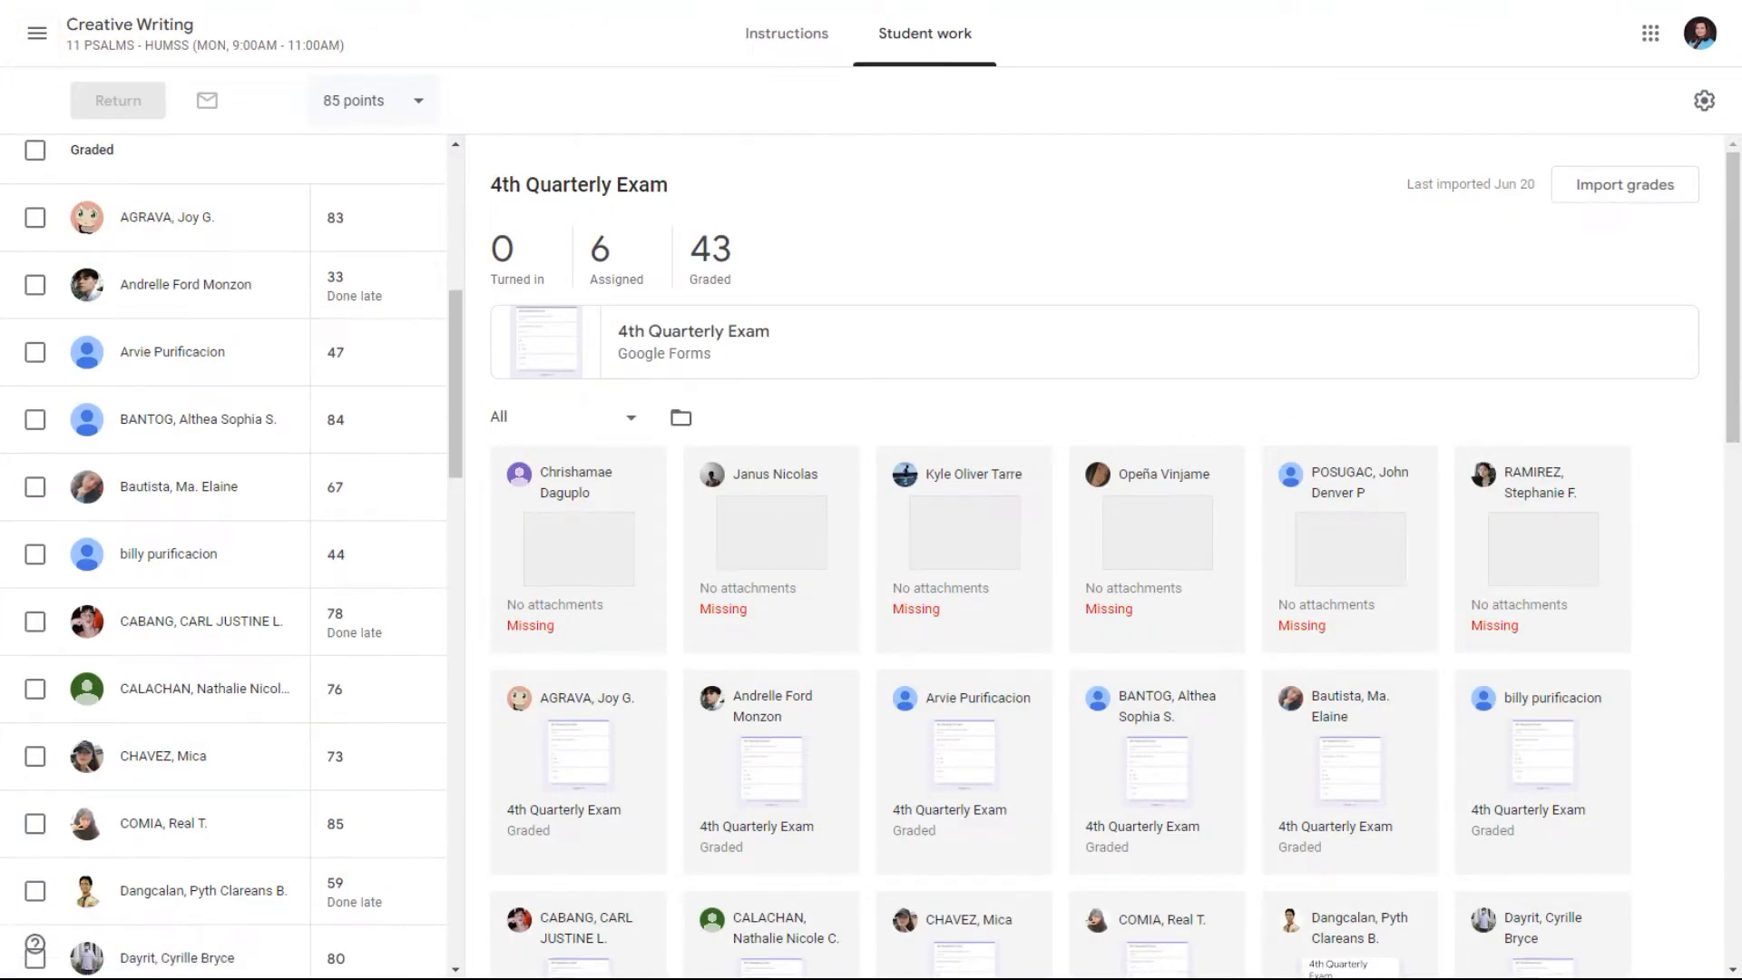
- Return to the class assignments and look through the students still assigned Creative Writing Activity #8
{"action": "key", "text": "alt+Left"}
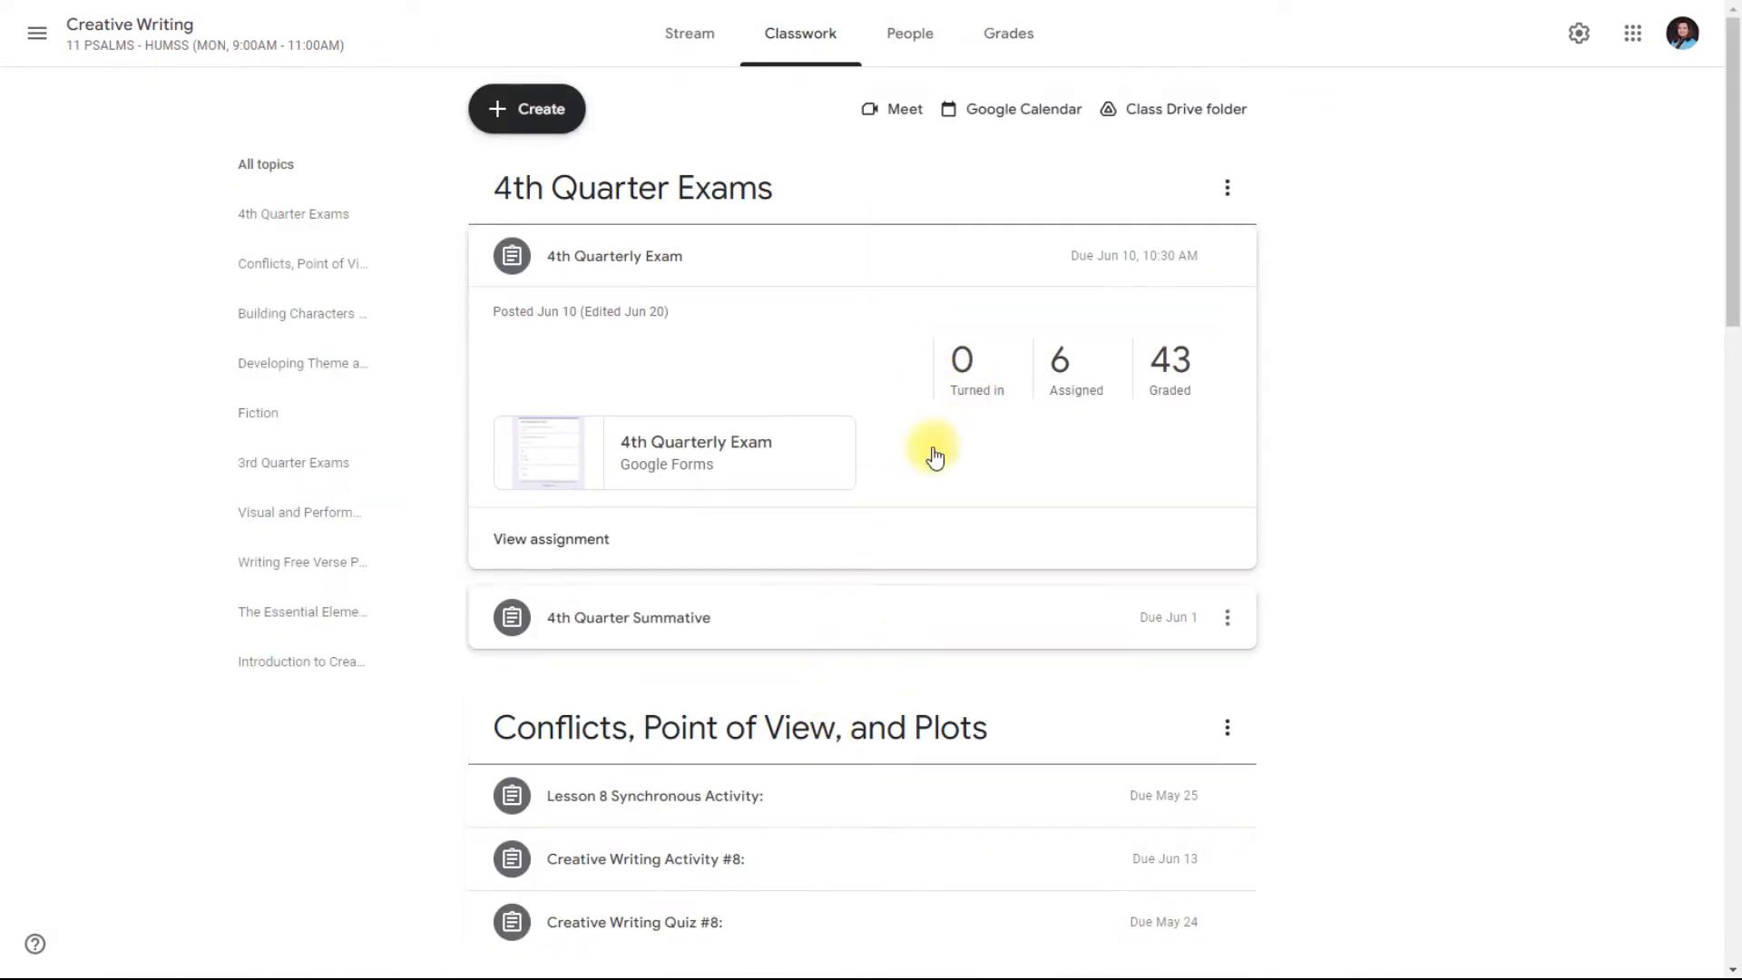
{"action": "scroll", "coordinate": [934, 454], "scroll_direction": "down", "scroll_amount": 4}
{"action": "scroll", "coordinate": [881, 478], "scroll_direction": "down", "scroll_amount": 1}
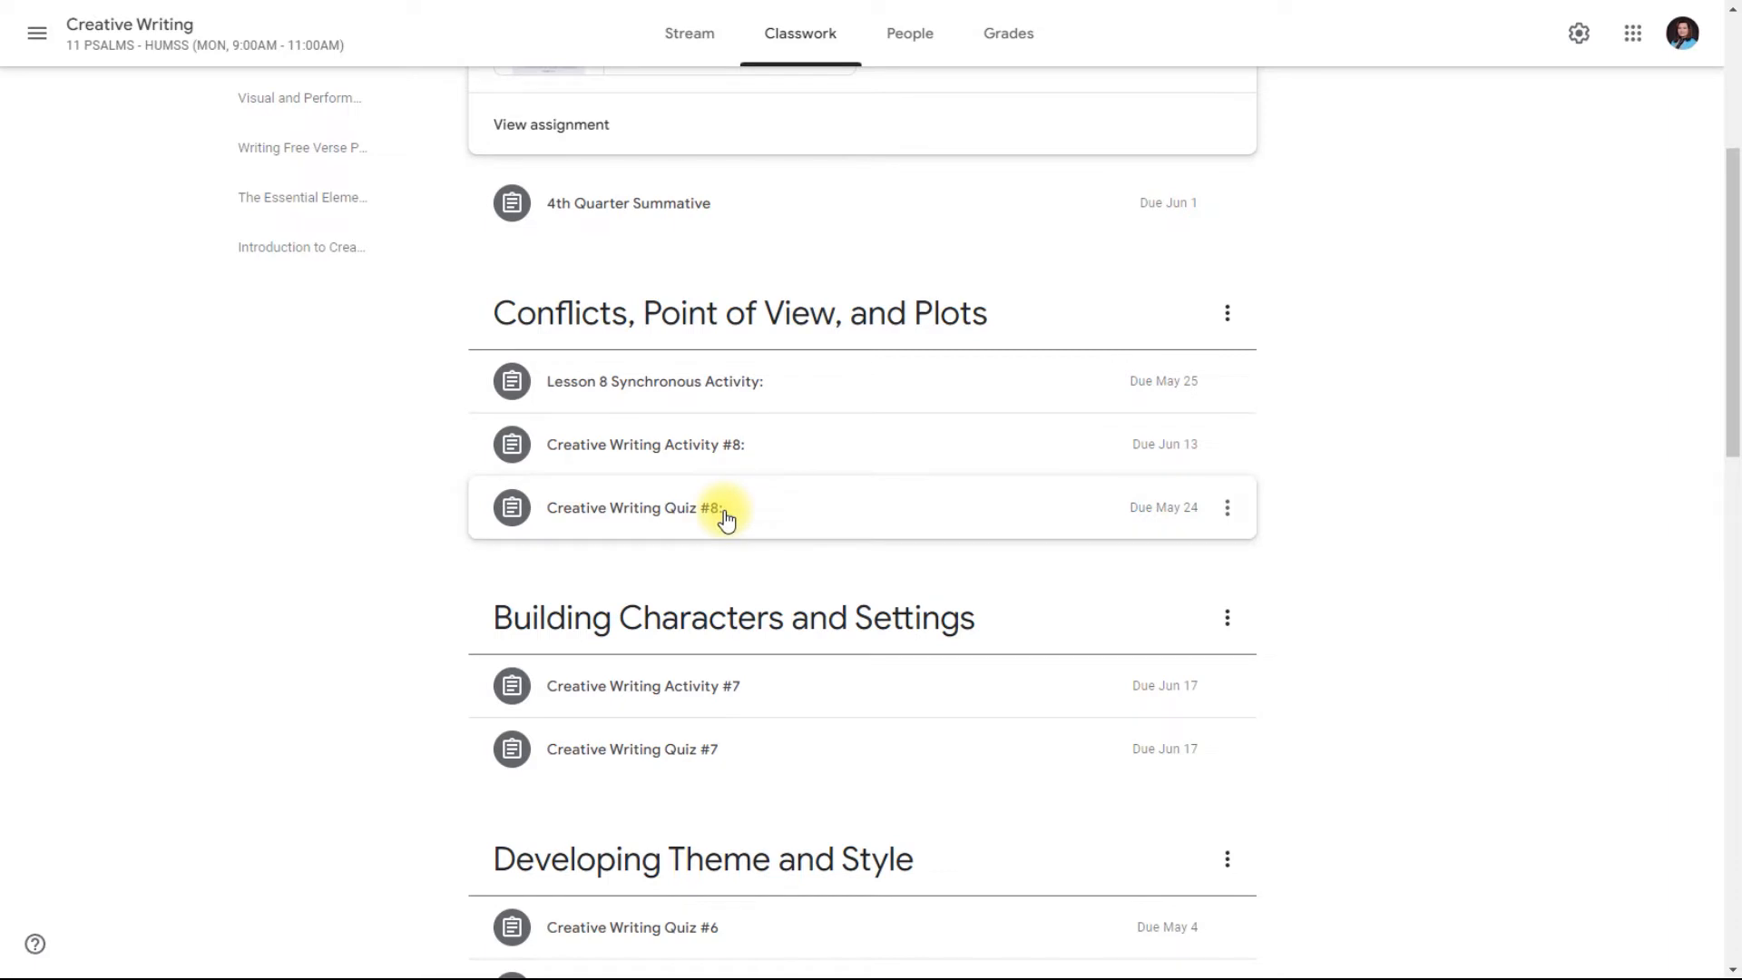
{"action": "left_click", "coordinate": [774, 462]}
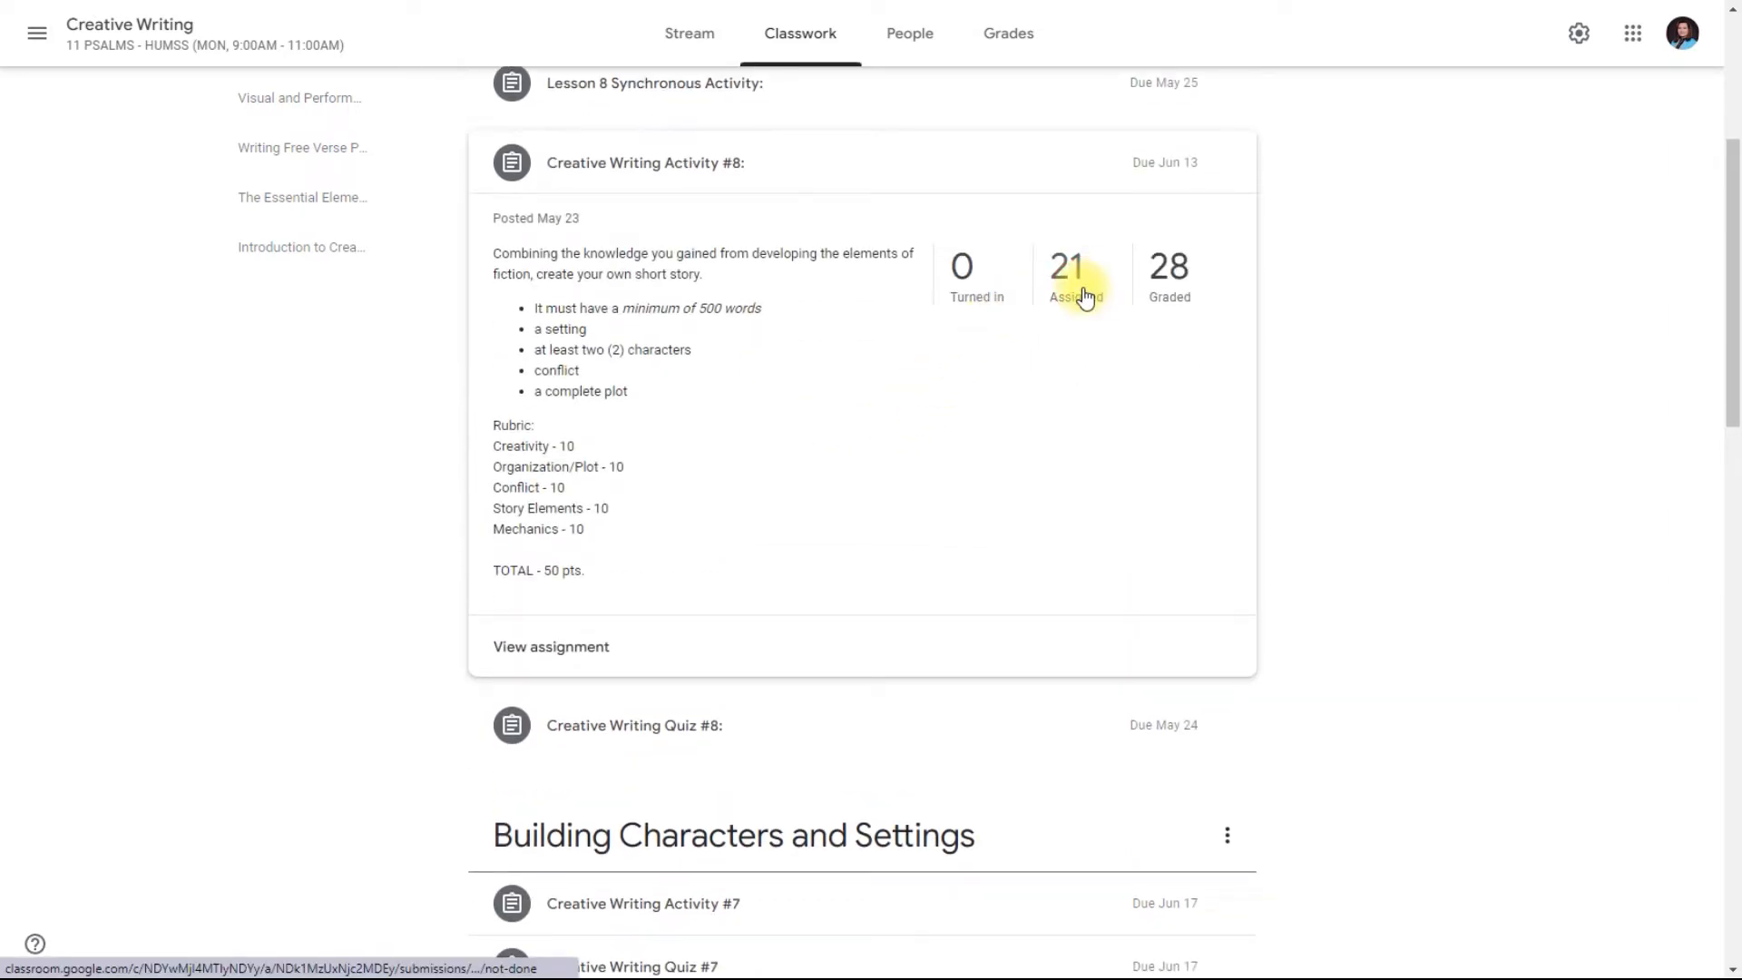
{"action": "left_click", "coordinate": [1082, 292]}
{"action": "scroll", "coordinate": [303, 459], "scroll_direction": "down", "scroll_amount": 15}
{"action": "scroll", "coordinate": [324, 473], "scroll_direction": "down", "scroll_amount": 2}
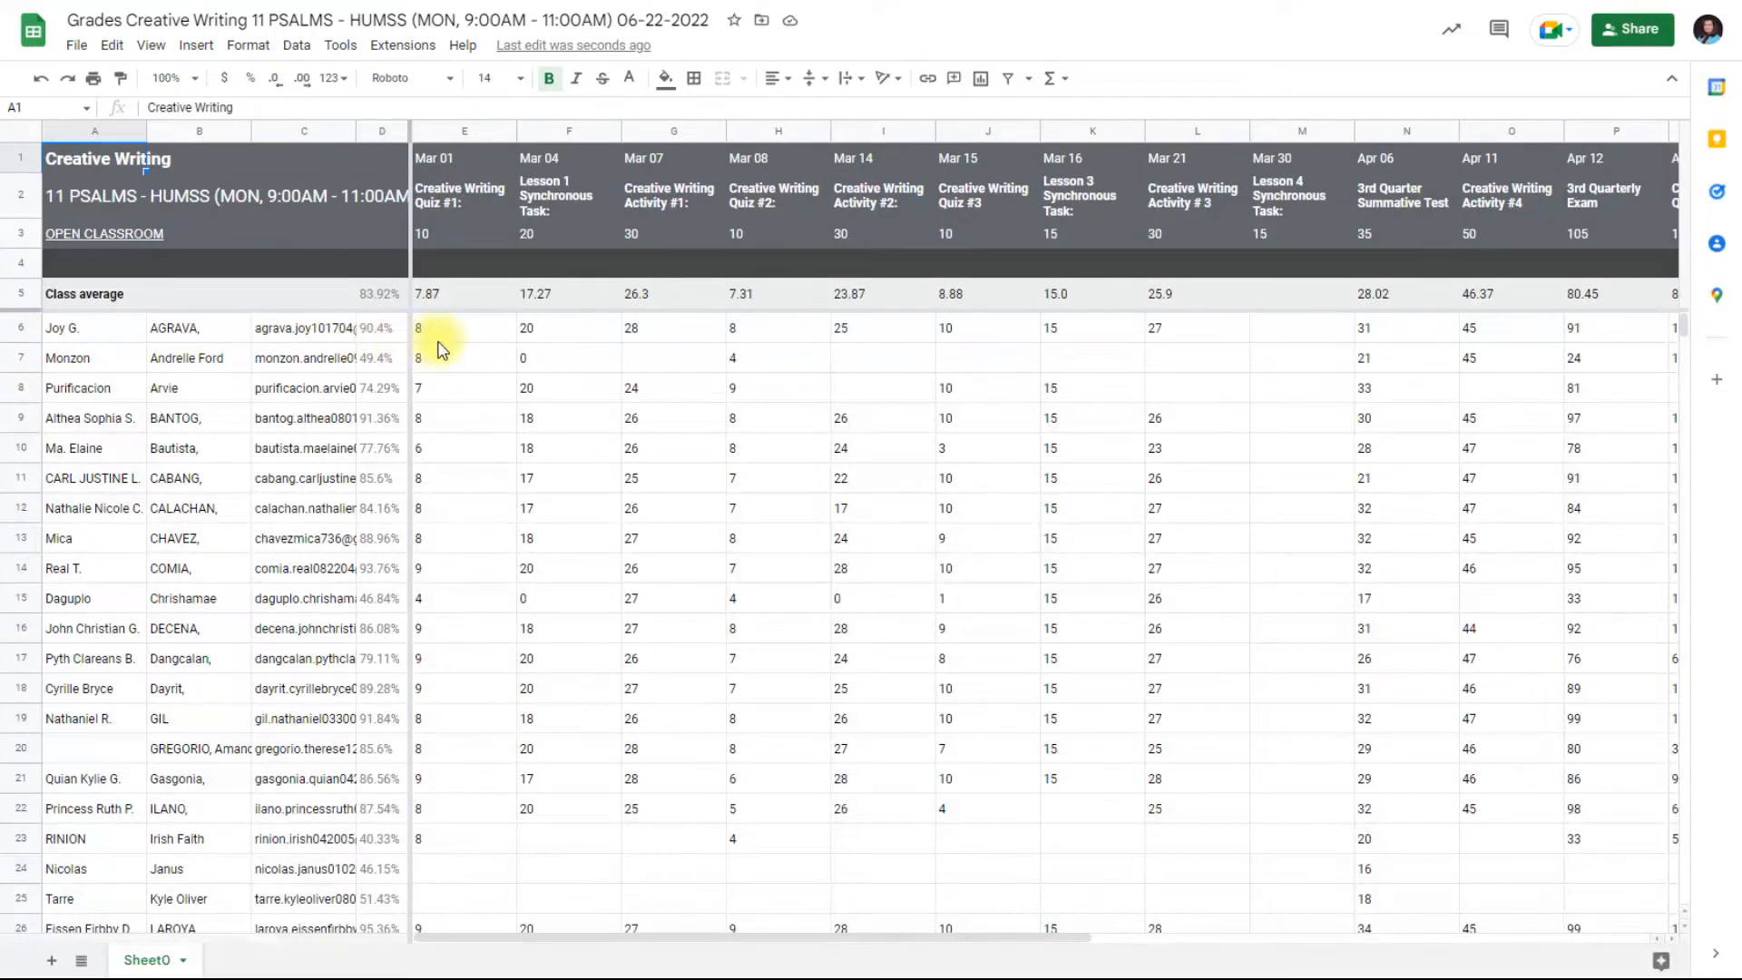
- In the exported Google Sheets gradebook, examine the activity headings from Creative Writing Quiz #1 through the 3rd Quarterly Exam
{"action": "left_click", "coordinate": [448, 230]}
{"action": "left_click", "coordinate": [549, 223]}
{"action": "left_click", "coordinate": [663, 200]}
{"action": "left_click", "coordinate": [813, 179]}
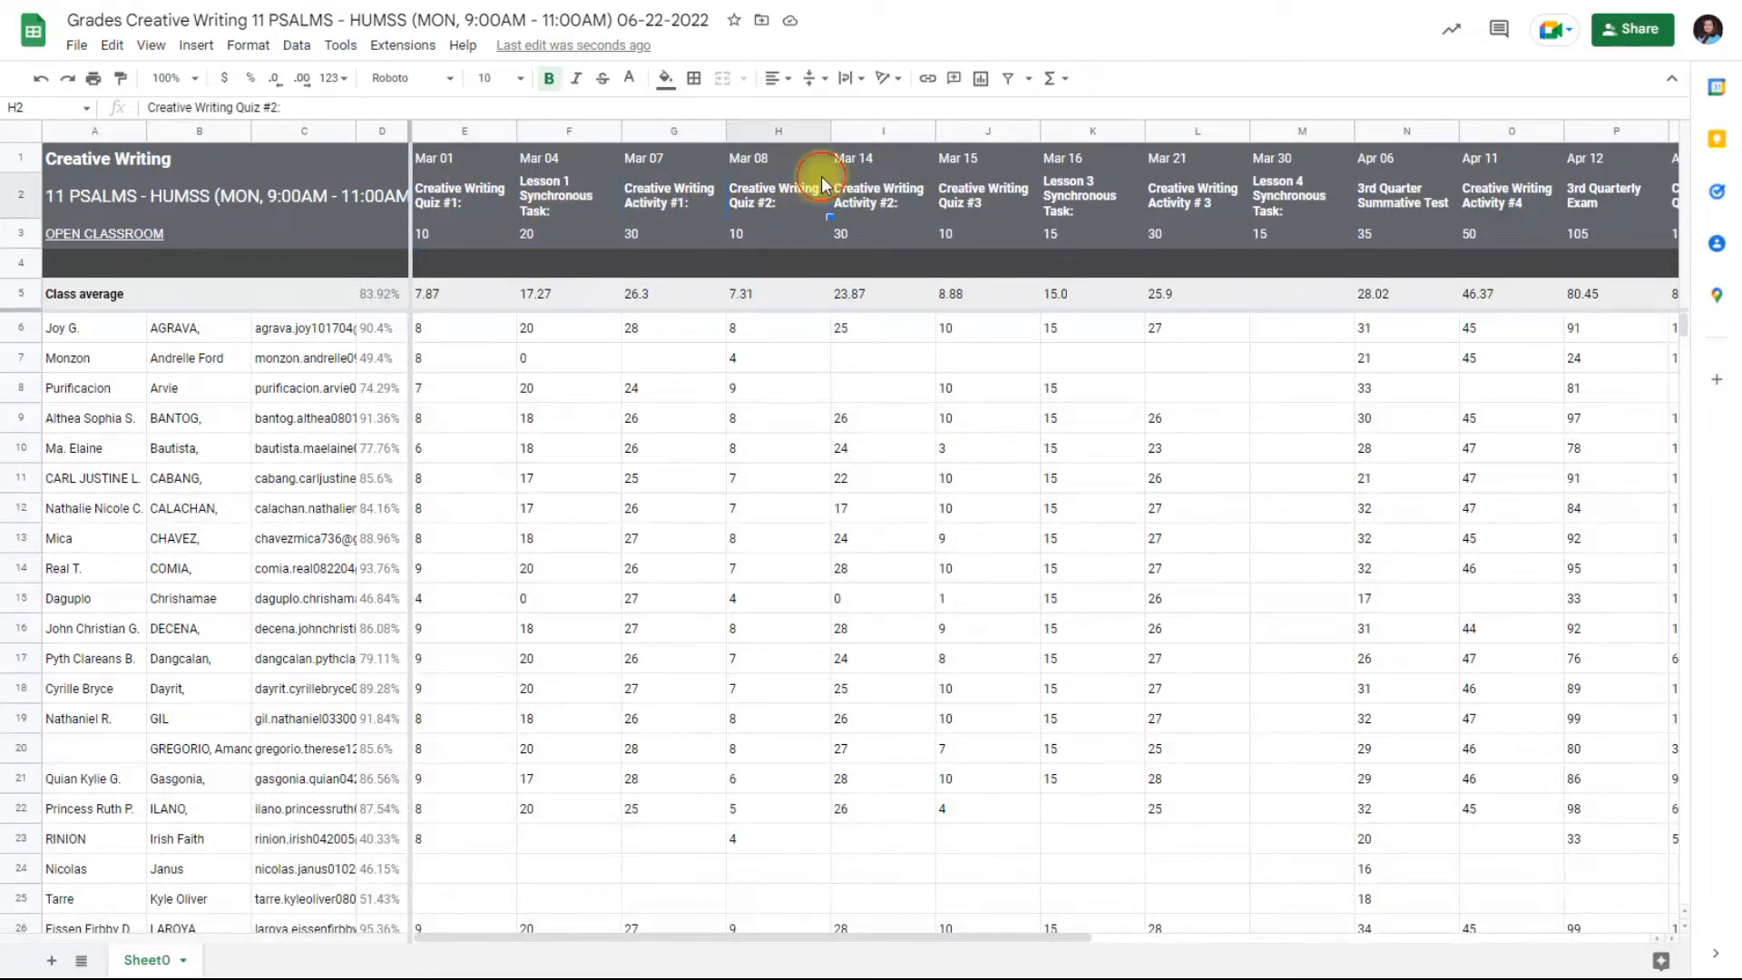
{"action": "left_click", "coordinate": [900, 189]}
{"action": "left_click", "coordinate": [1075, 185]}
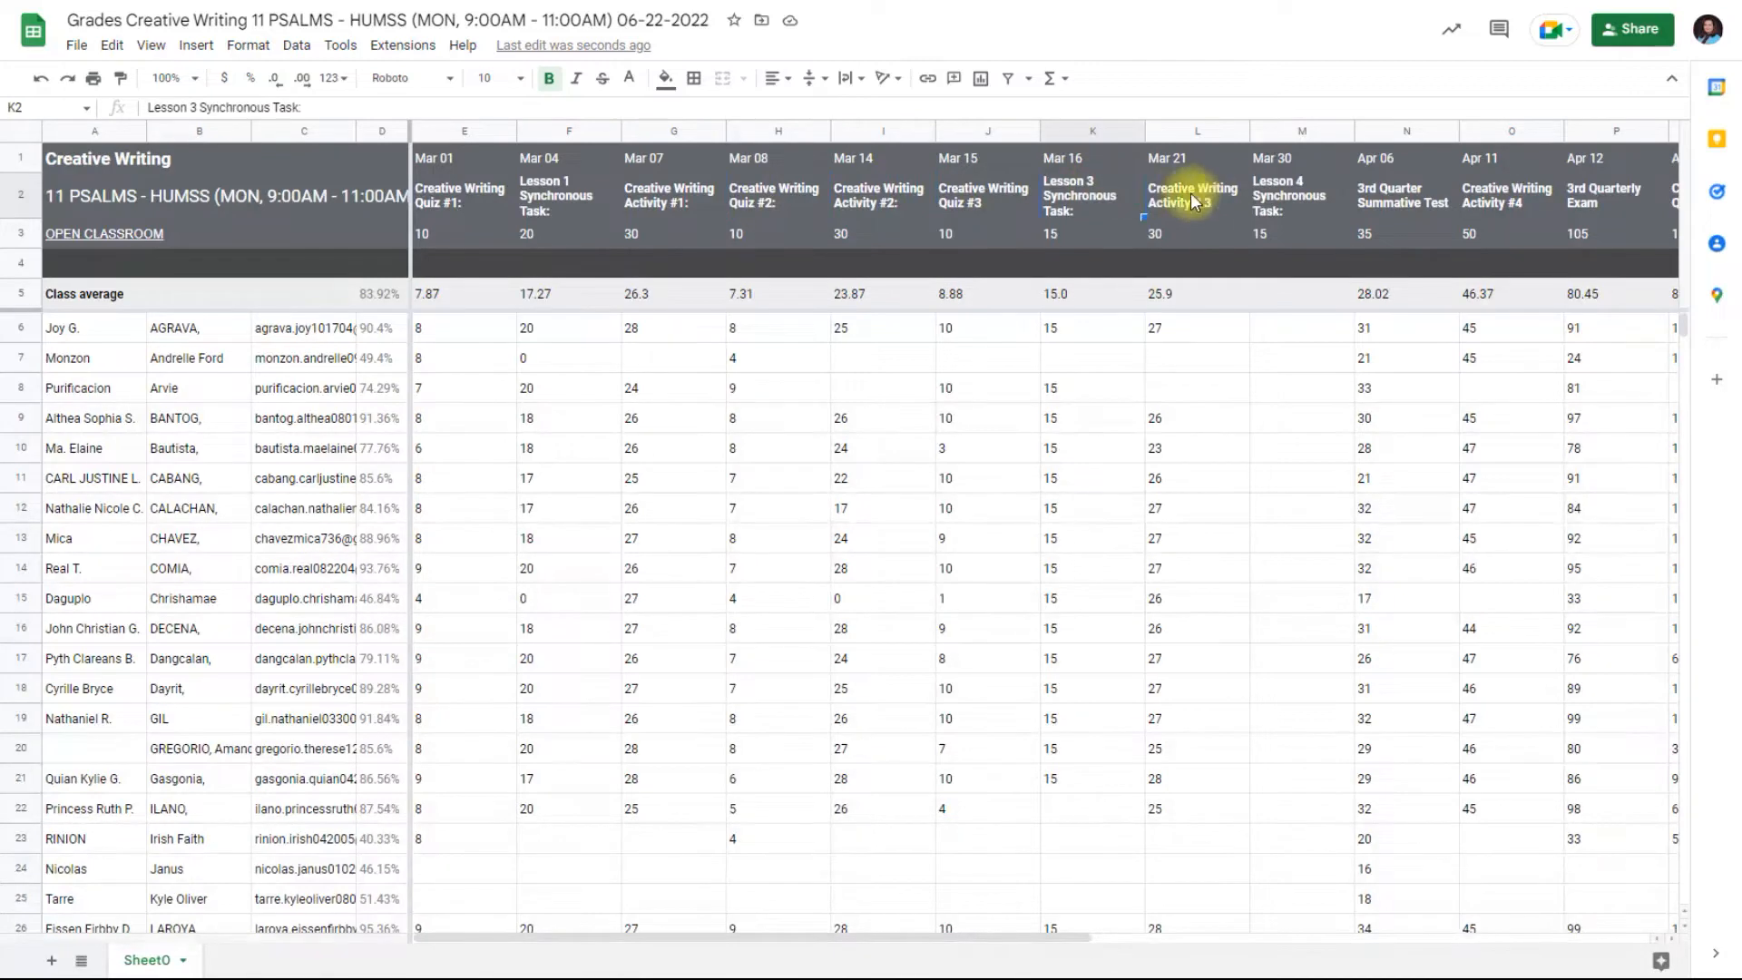
{"action": "left_click", "coordinate": [1318, 190]}
{"action": "left_click", "coordinate": [1418, 186]}
{"action": "left_click", "coordinate": [1587, 181]}
{"action": "left_click_drag", "start_coordinate": [732, 947], "coordinate": [439, 945]}
{"action": "scroll", "coordinate": [587, 788], "scroll_direction": "down", "scroll_amount": 2}
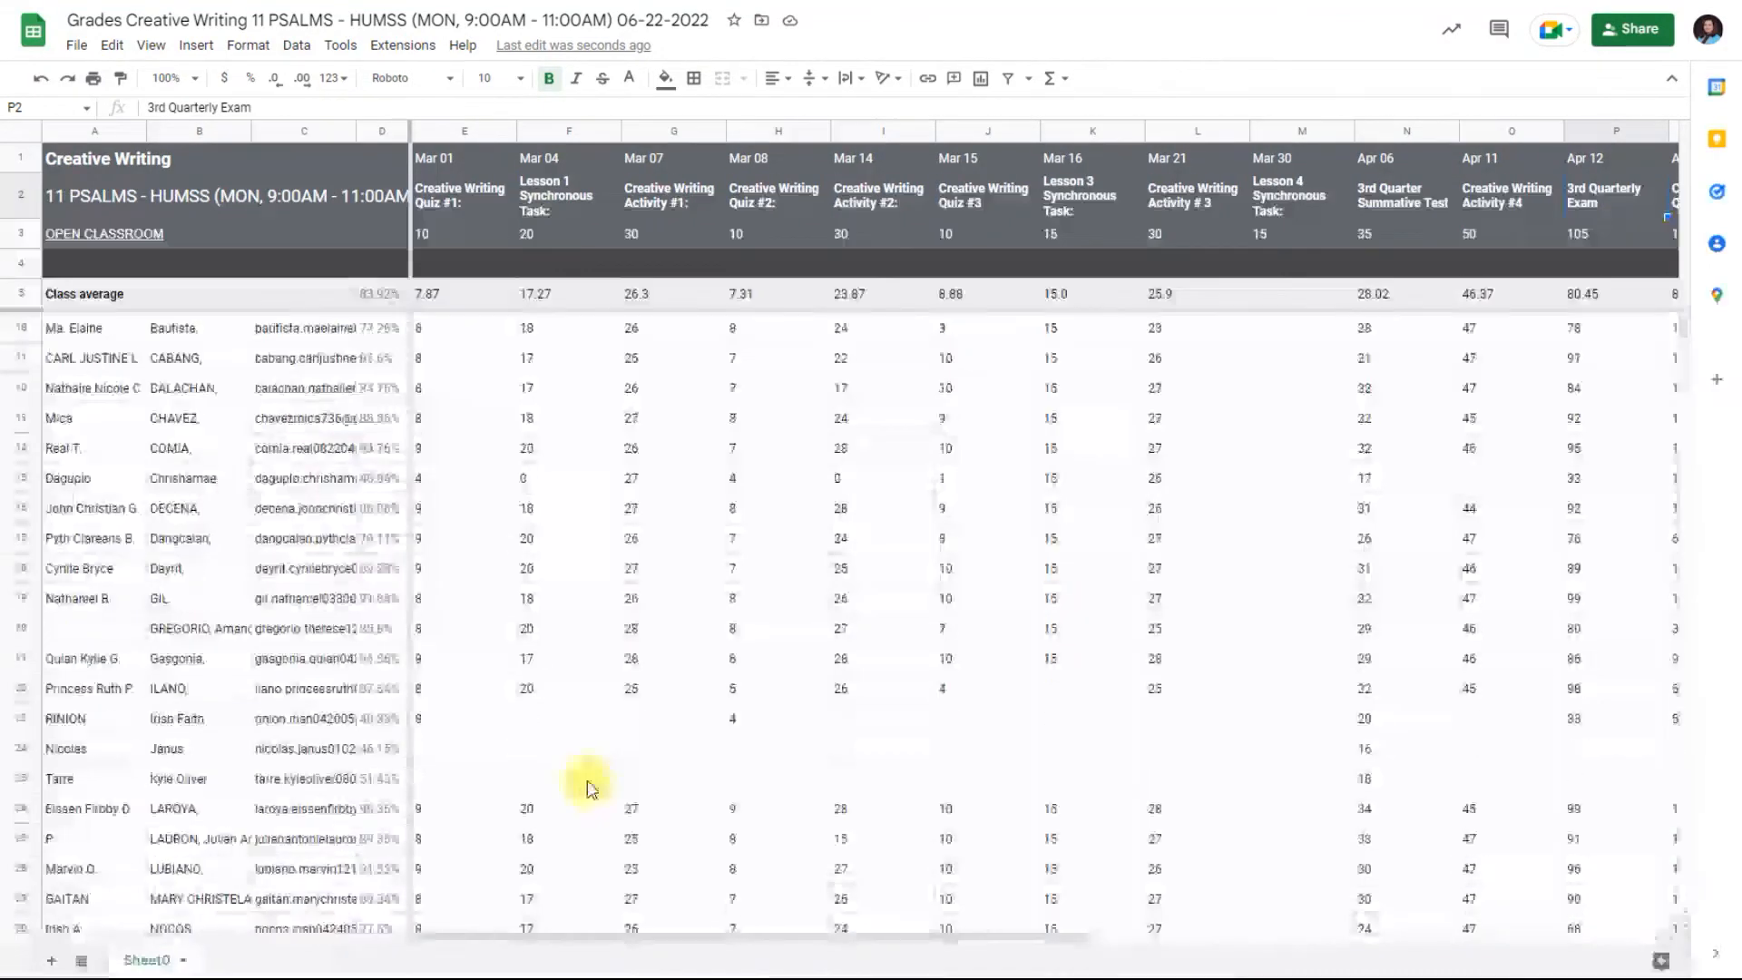
- Examine the scores in rows 24 and 23 across the activities for missing work
{"action": "left_click", "coordinate": [13, 743]}
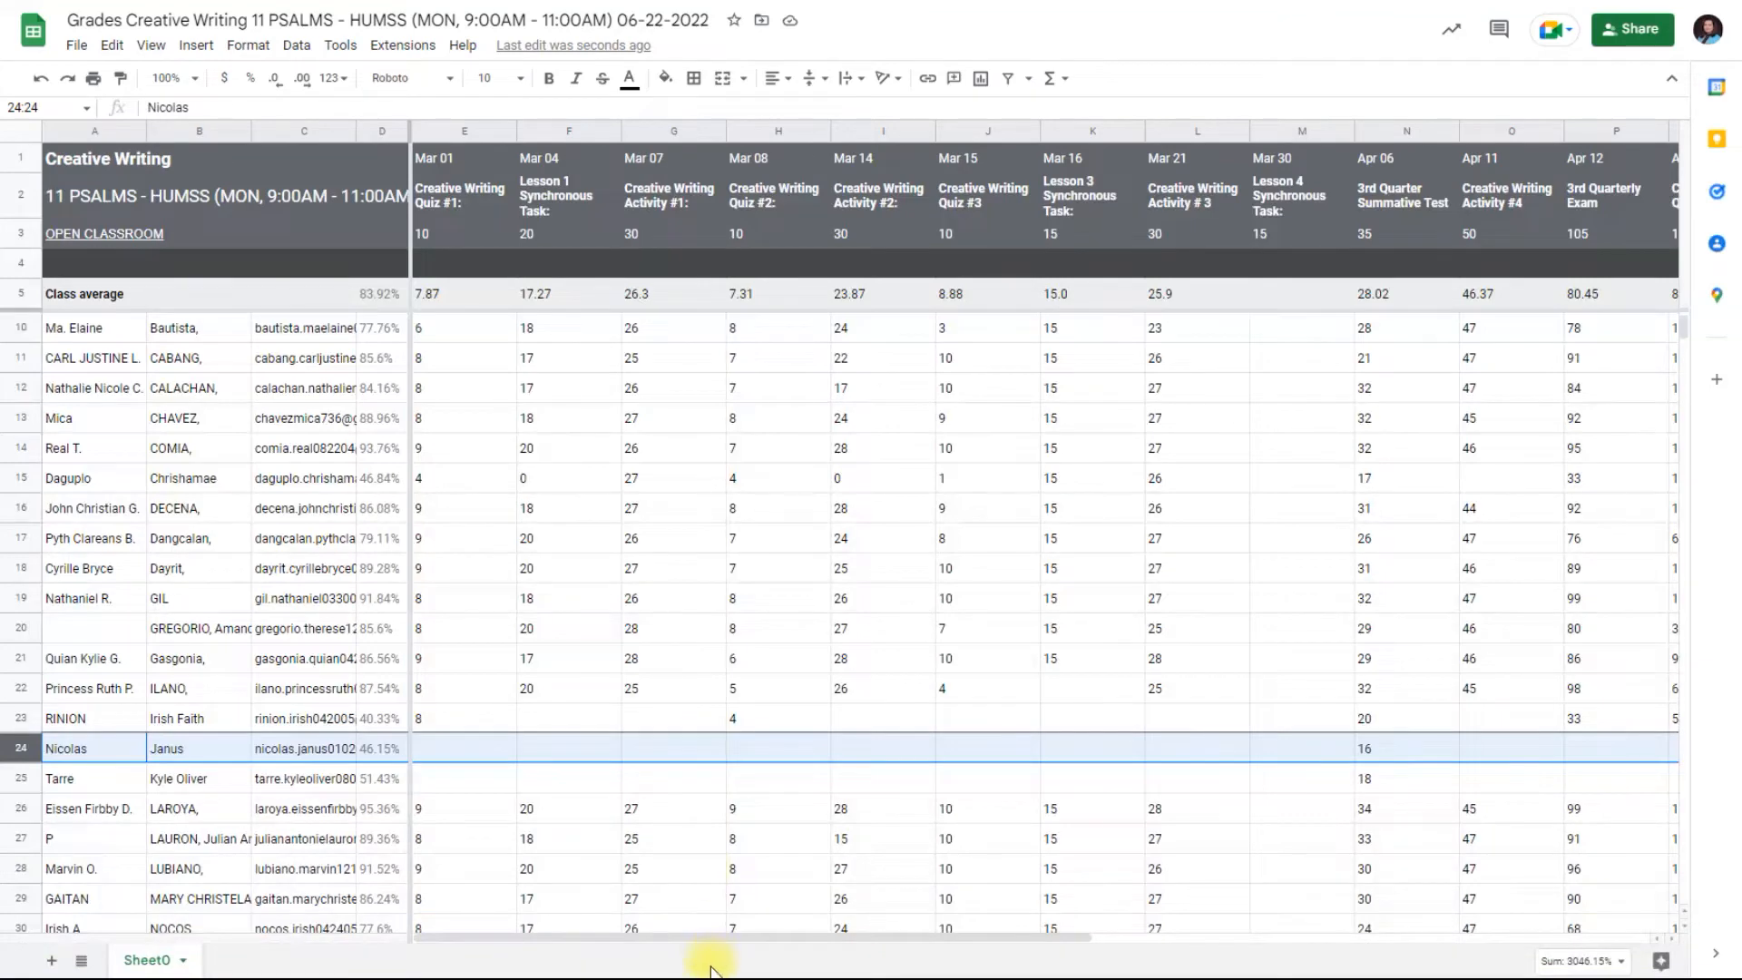
{"action": "left_click_drag", "start_coordinate": [723, 947], "coordinate": [556, 923]}
{"action": "left_click", "coordinate": [25, 717]}
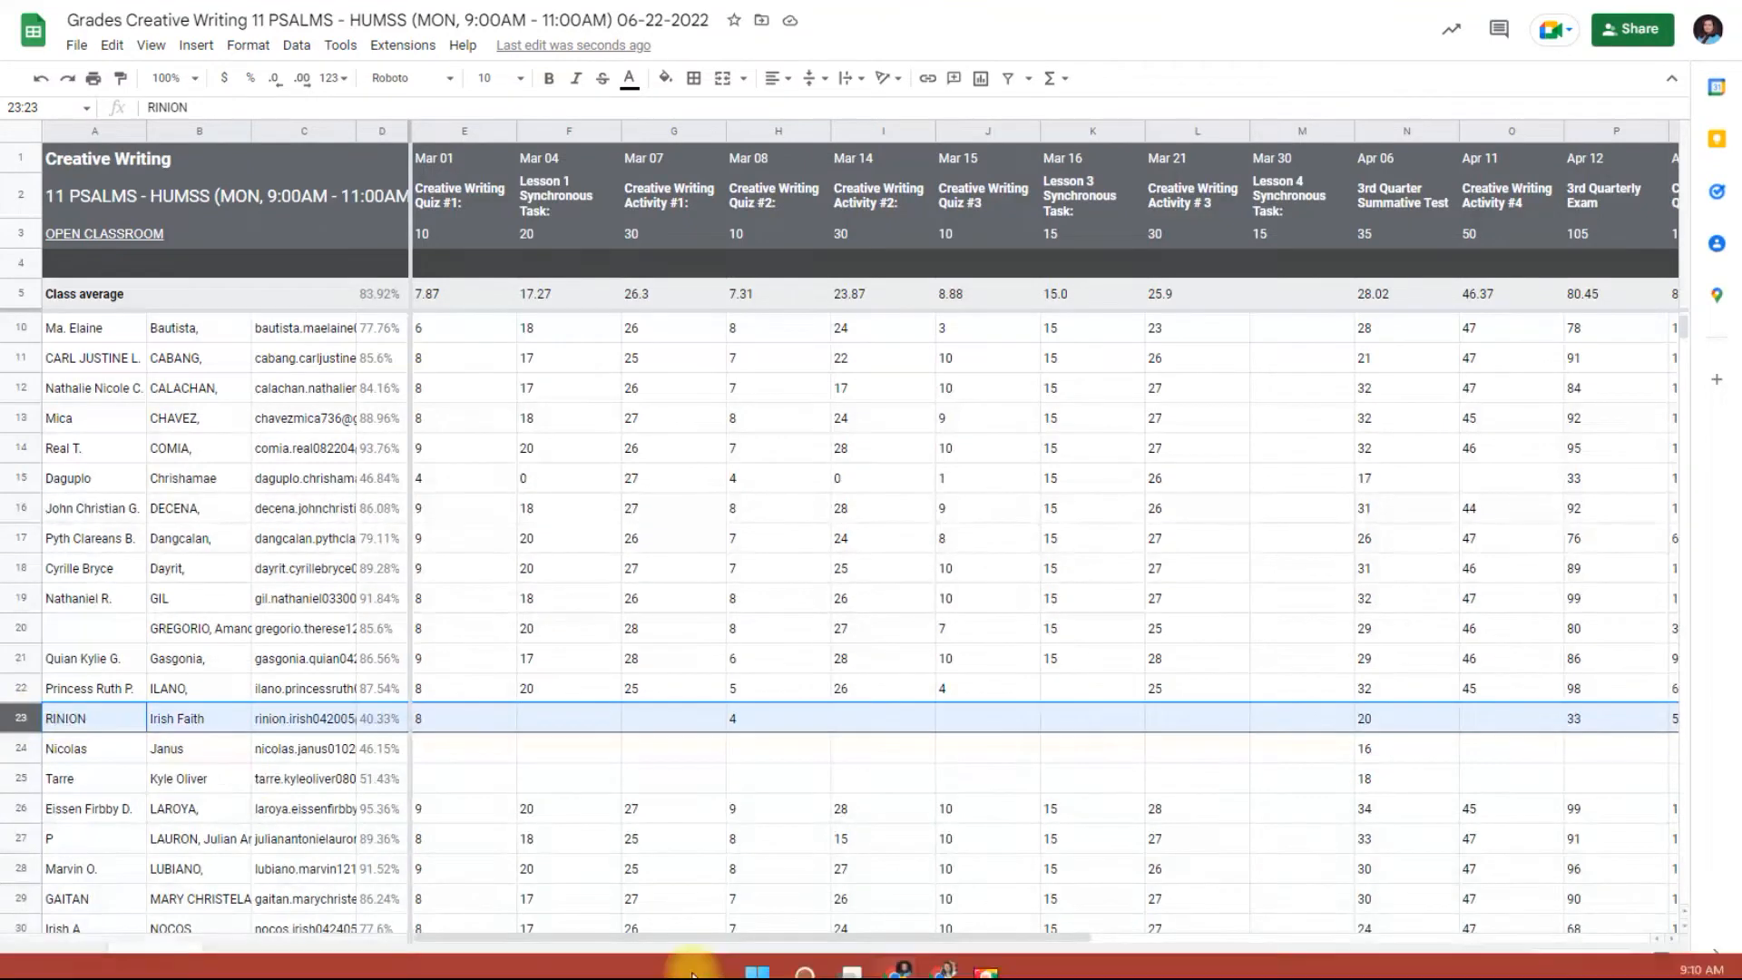
{"action": "scroll", "coordinate": [1179, 667], "scroll_direction": "down", "scroll_amount": 3}
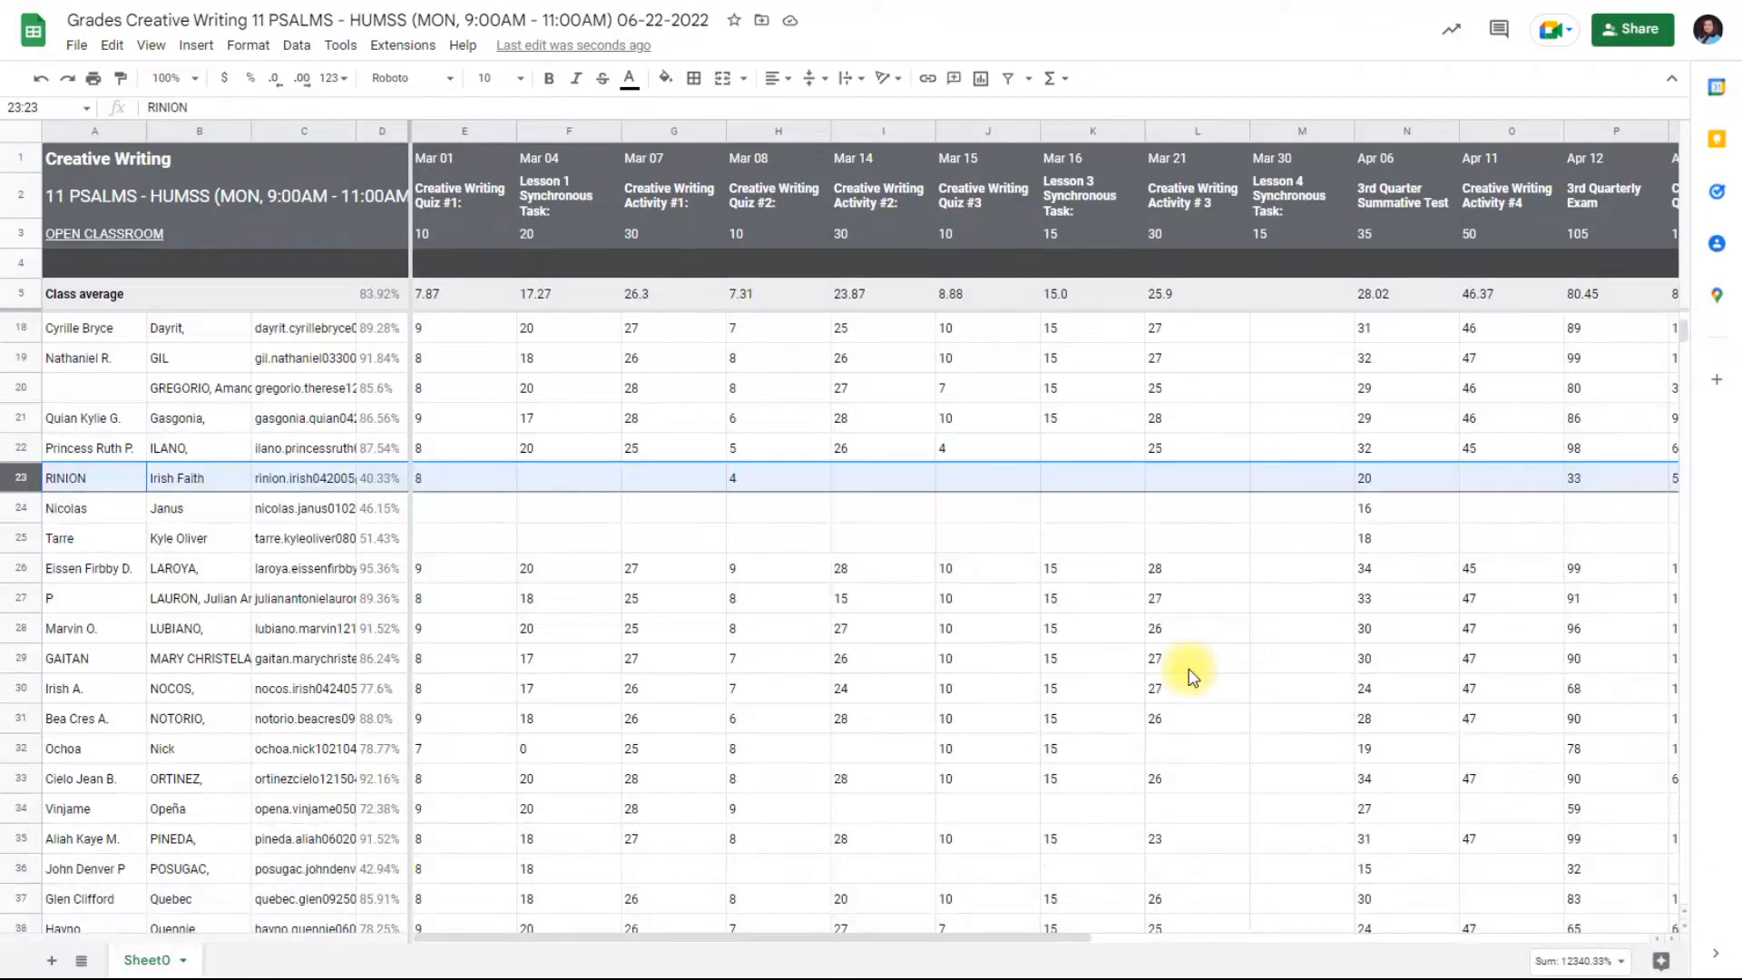
{"action": "scroll", "coordinate": [1189, 671], "scroll_direction": "up", "scroll_amount": 3}
{"action": "scroll", "coordinate": [1192, 676], "scroll_direction": "up", "scroll_amount": 1}
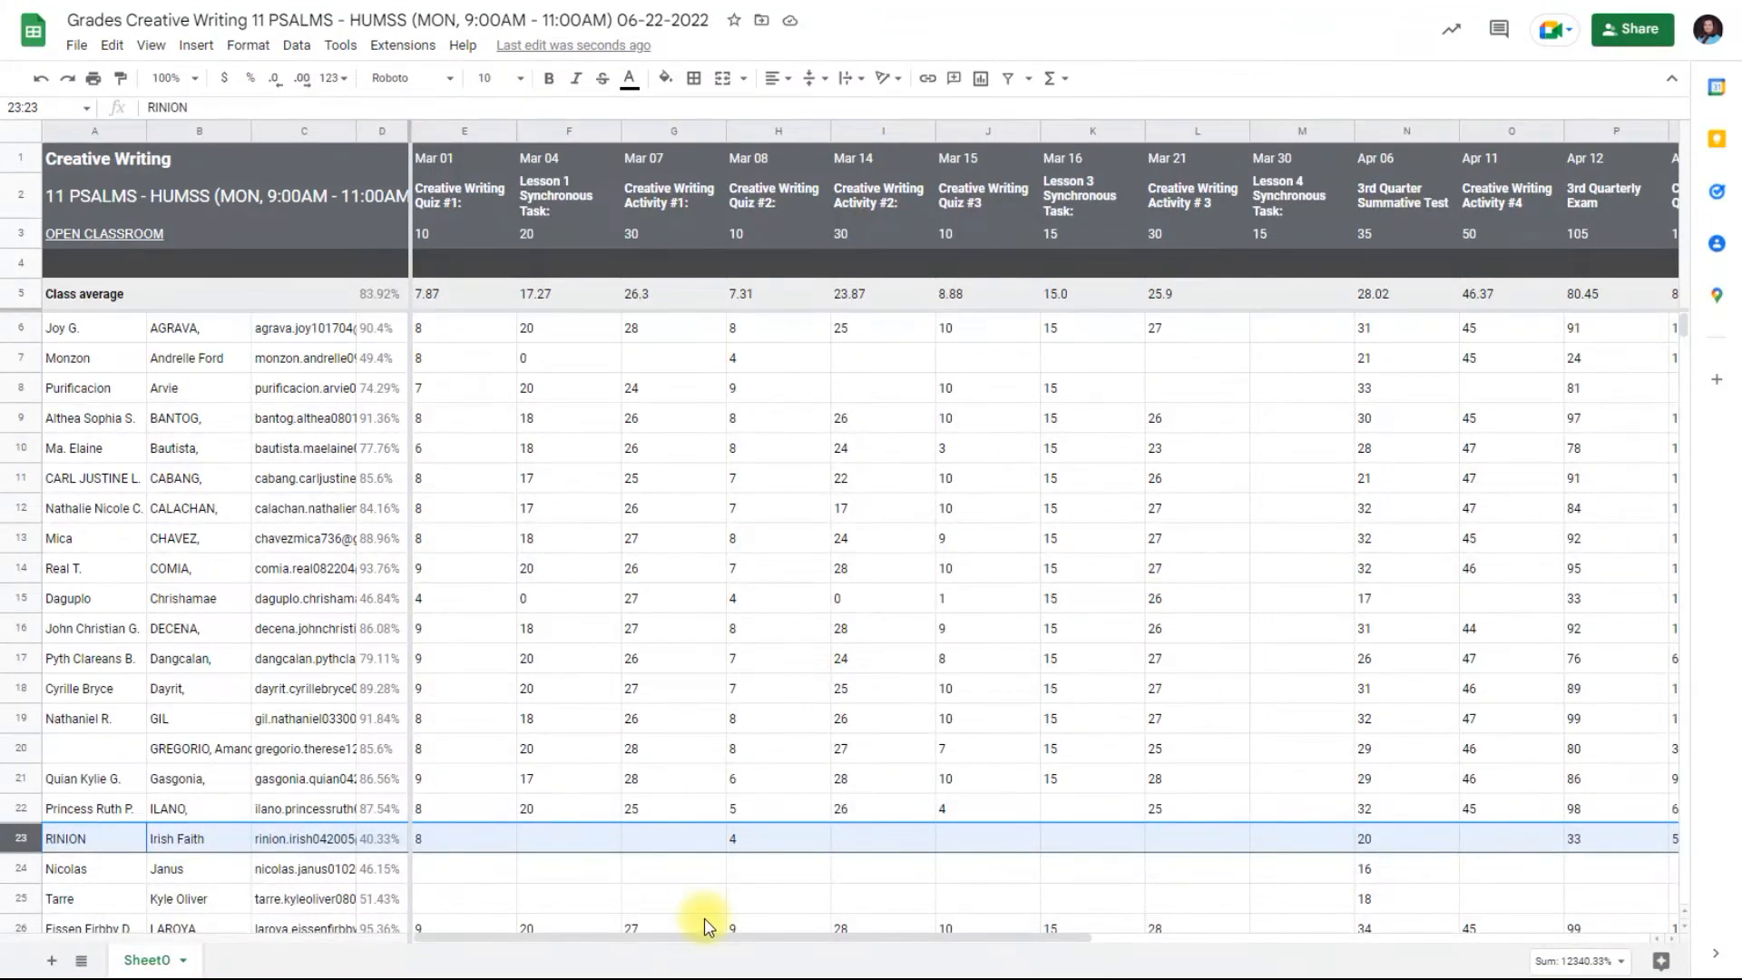
{"action": "left_click_drag", "start_coordinate": [708, 939], "coordinate": [569, 923]}
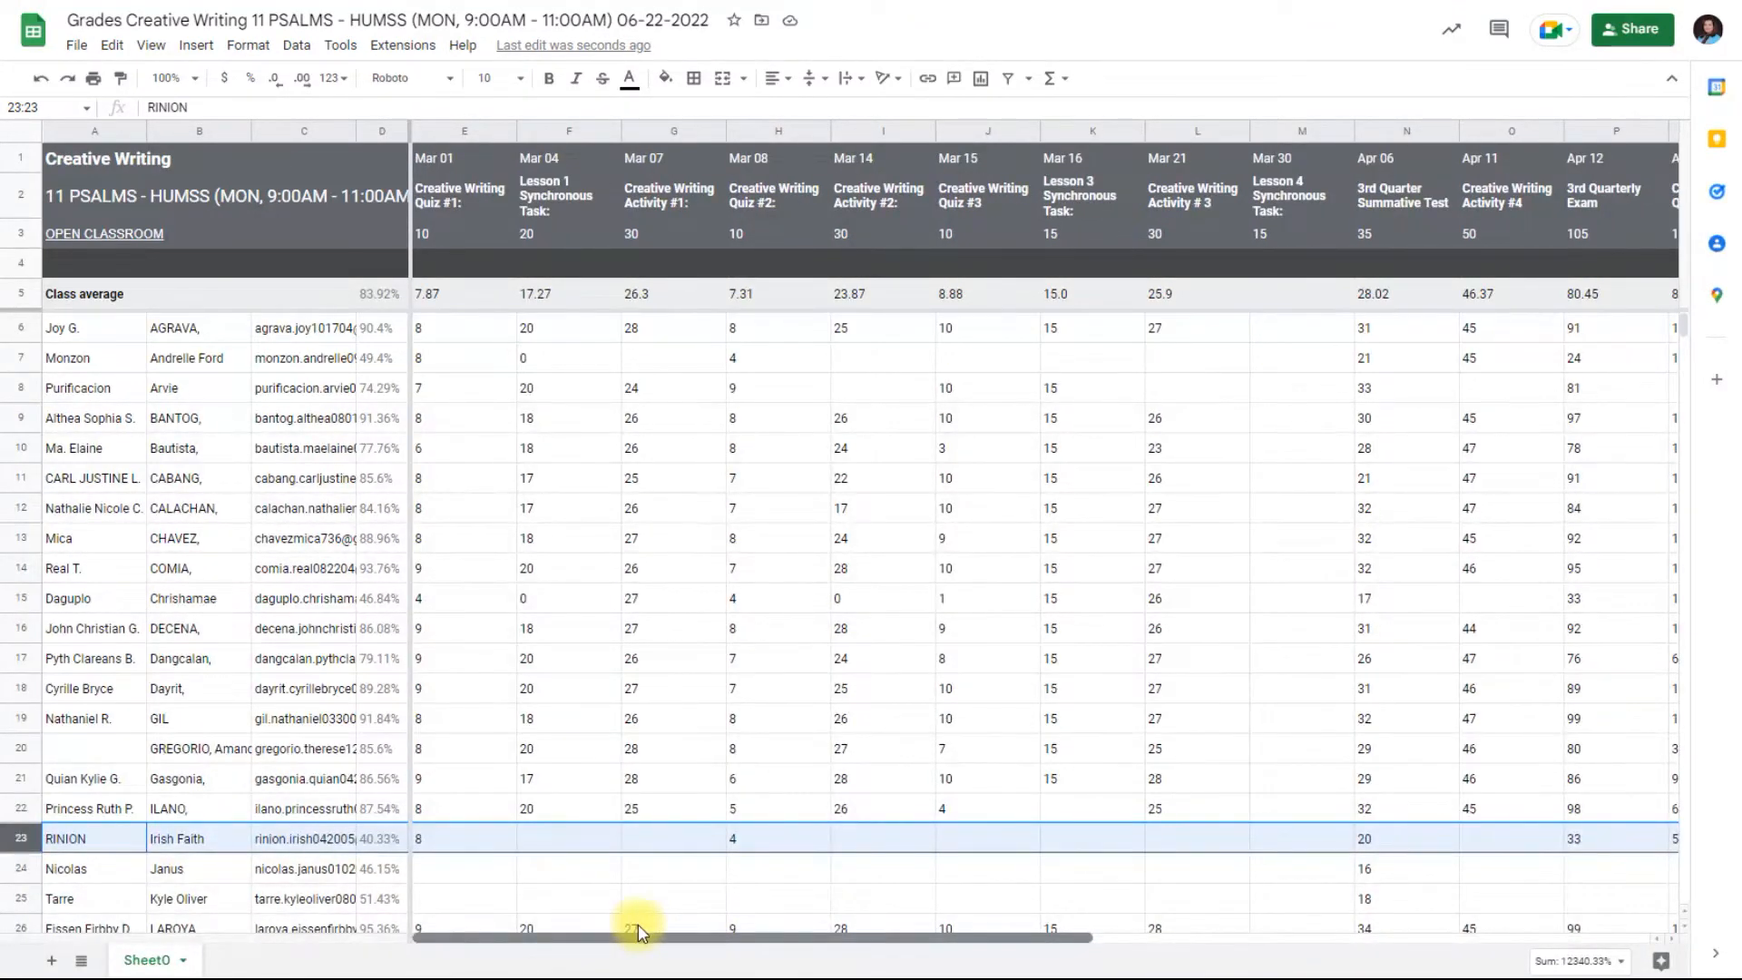
- Check the student in row 48 for missing scores across all quizzes, activities and exams
{"action": "scroll", "coordinate": [526, 646], "scroll_direction": "down", "scroll_amount": 5}
{"action": "scroll", "coordinate": [526, 647], "scroll_direction": "down", "scroll_amount": 7}
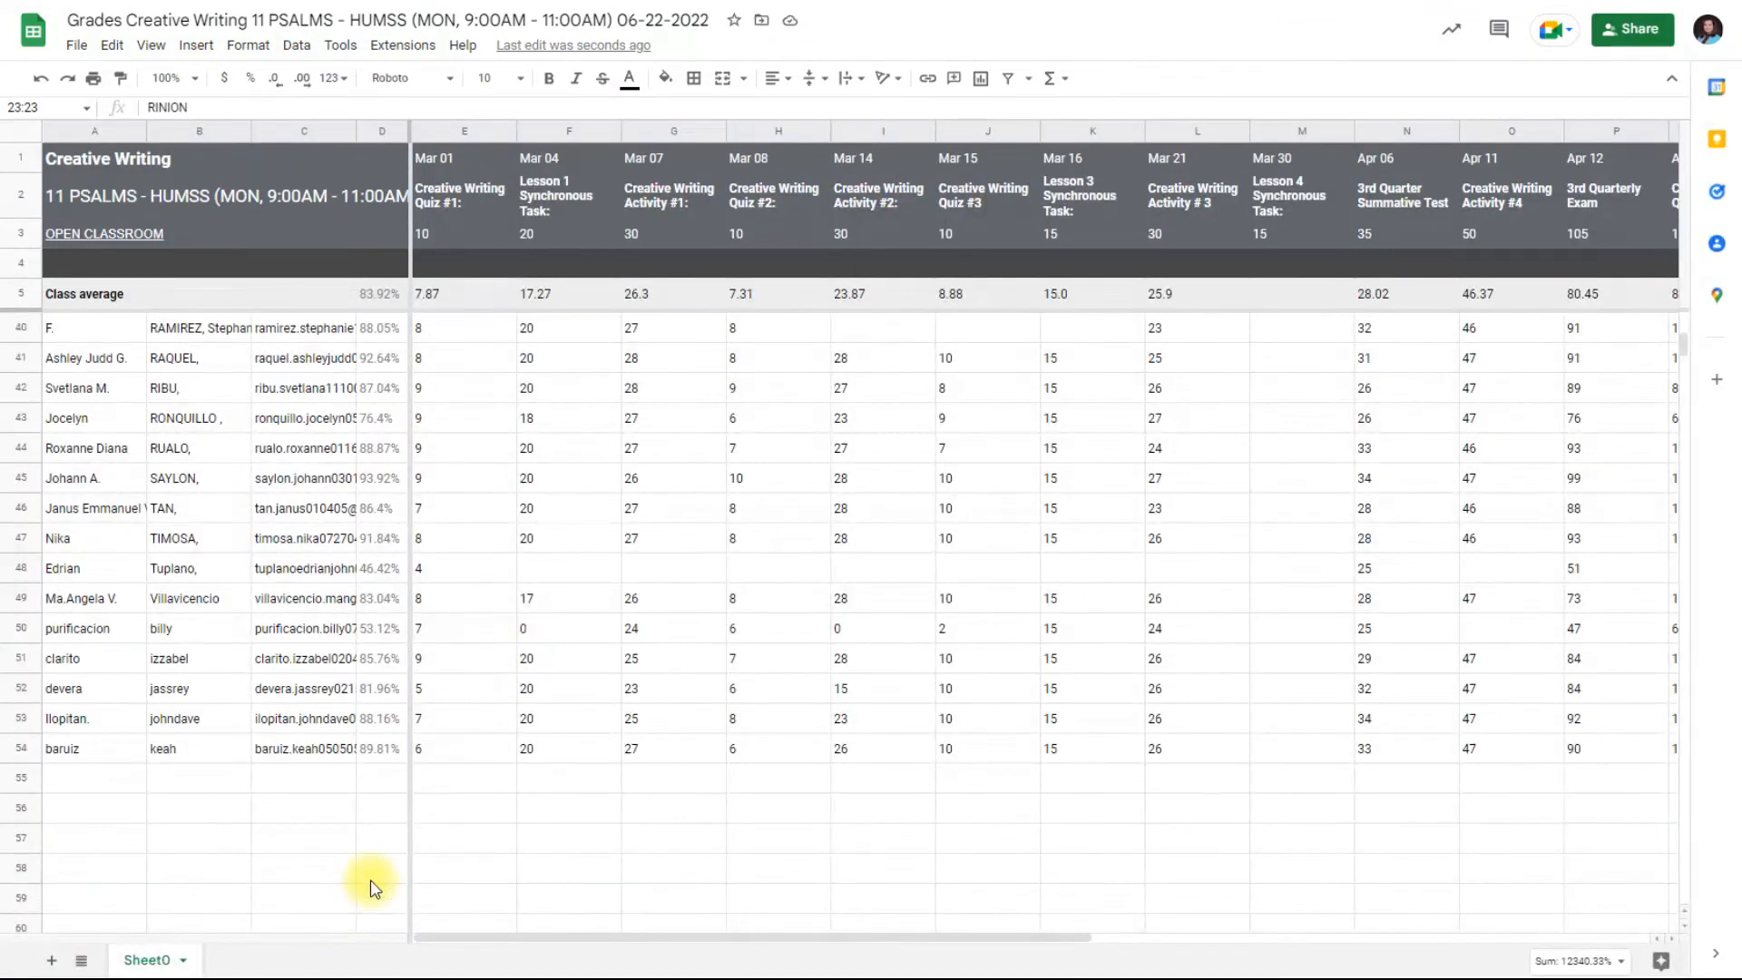
{"action": "left_click", "coordinate": [20, 568]}
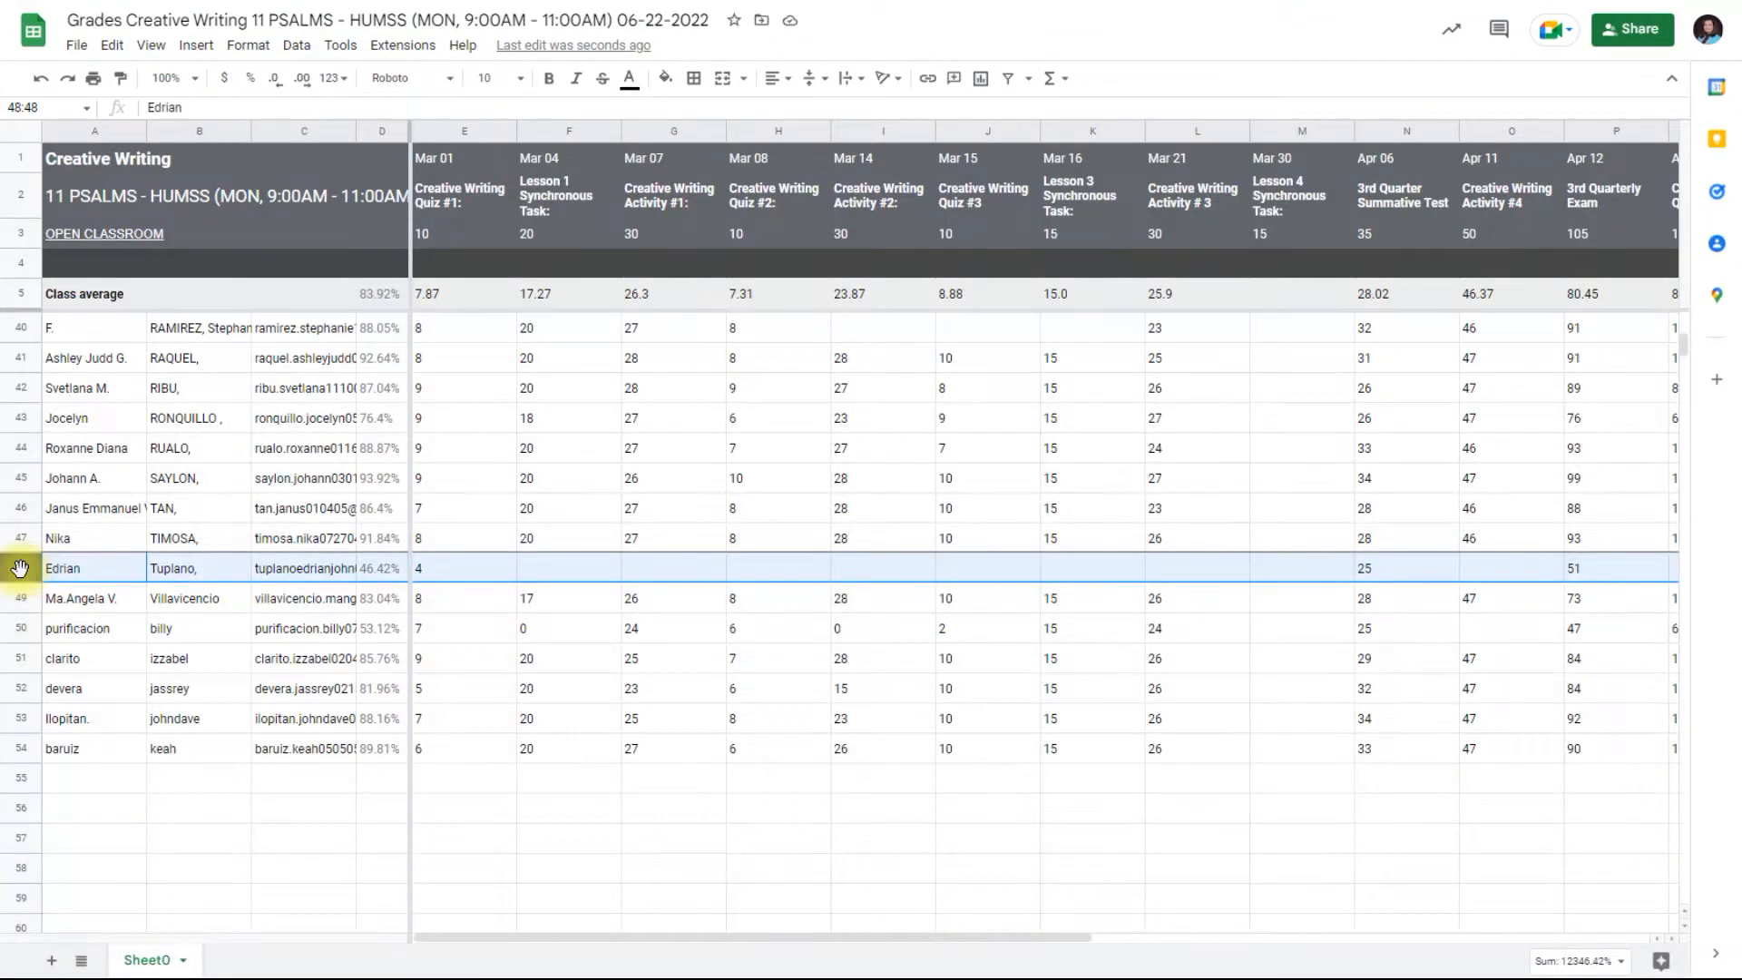
{"action": "left_click_drag", "start_coordinate": [875, 940], "coordinate": [615, 934]}
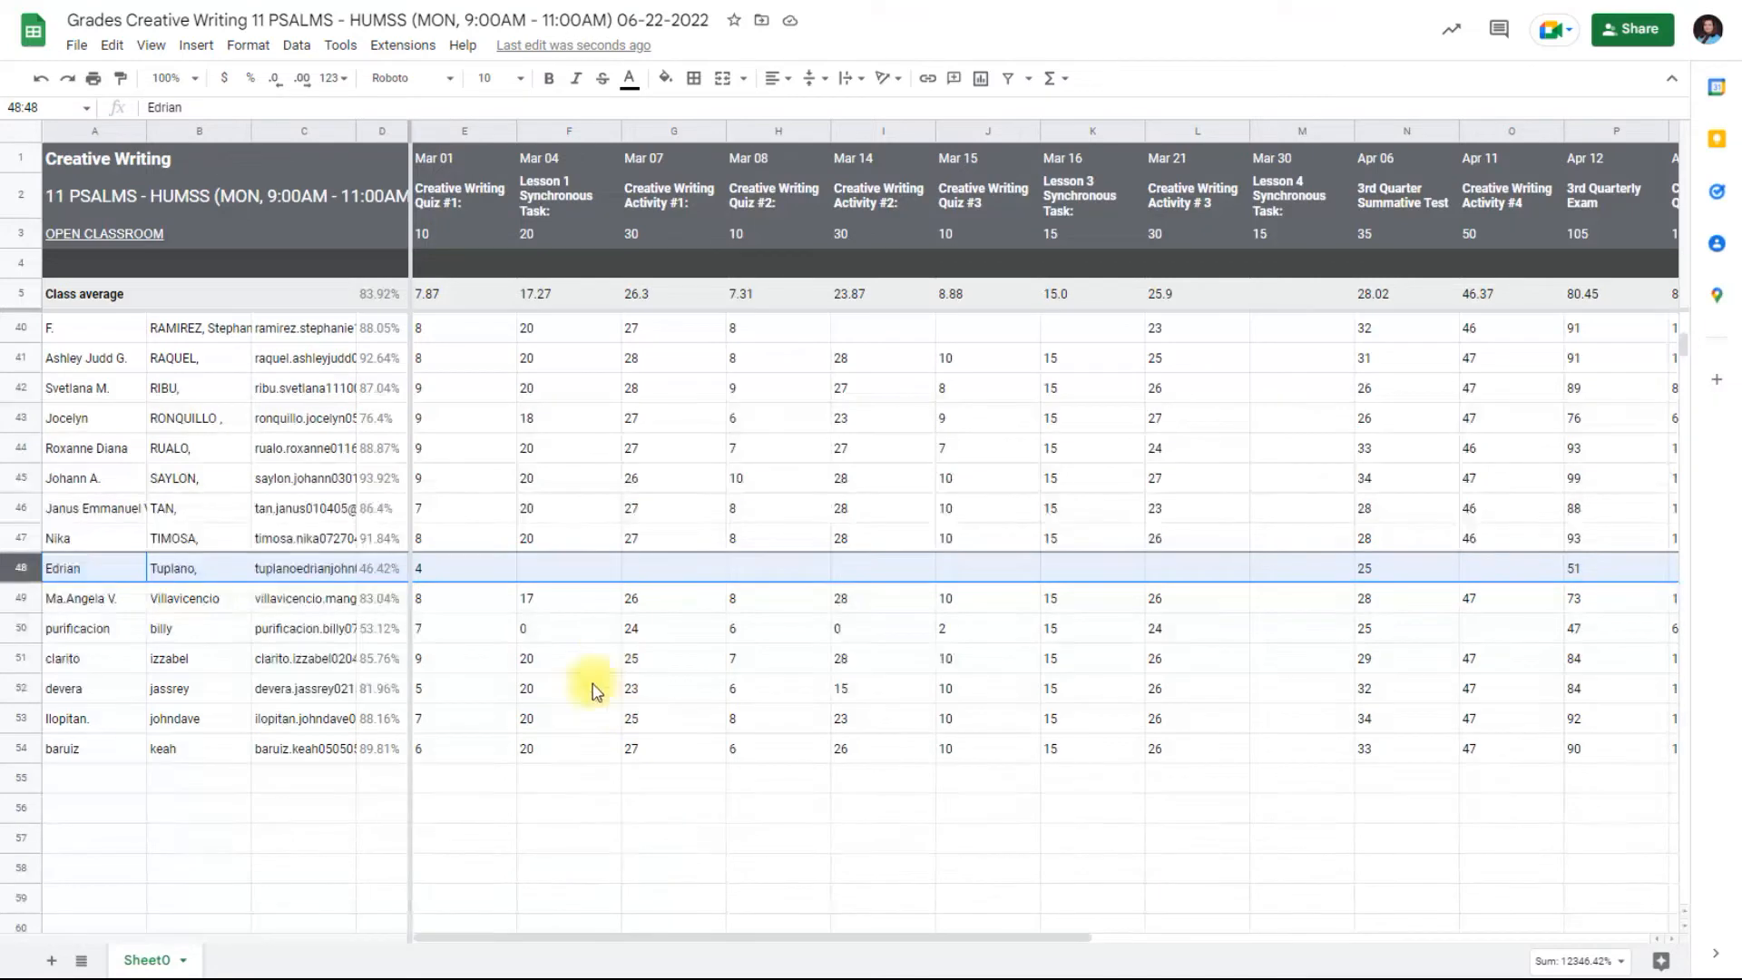
{"action": "left_click_drag", "start_coordinate": [545, 937], "coordinate": [234, 892]}
{"action": "left_click", "coordinate": [448, 568]}
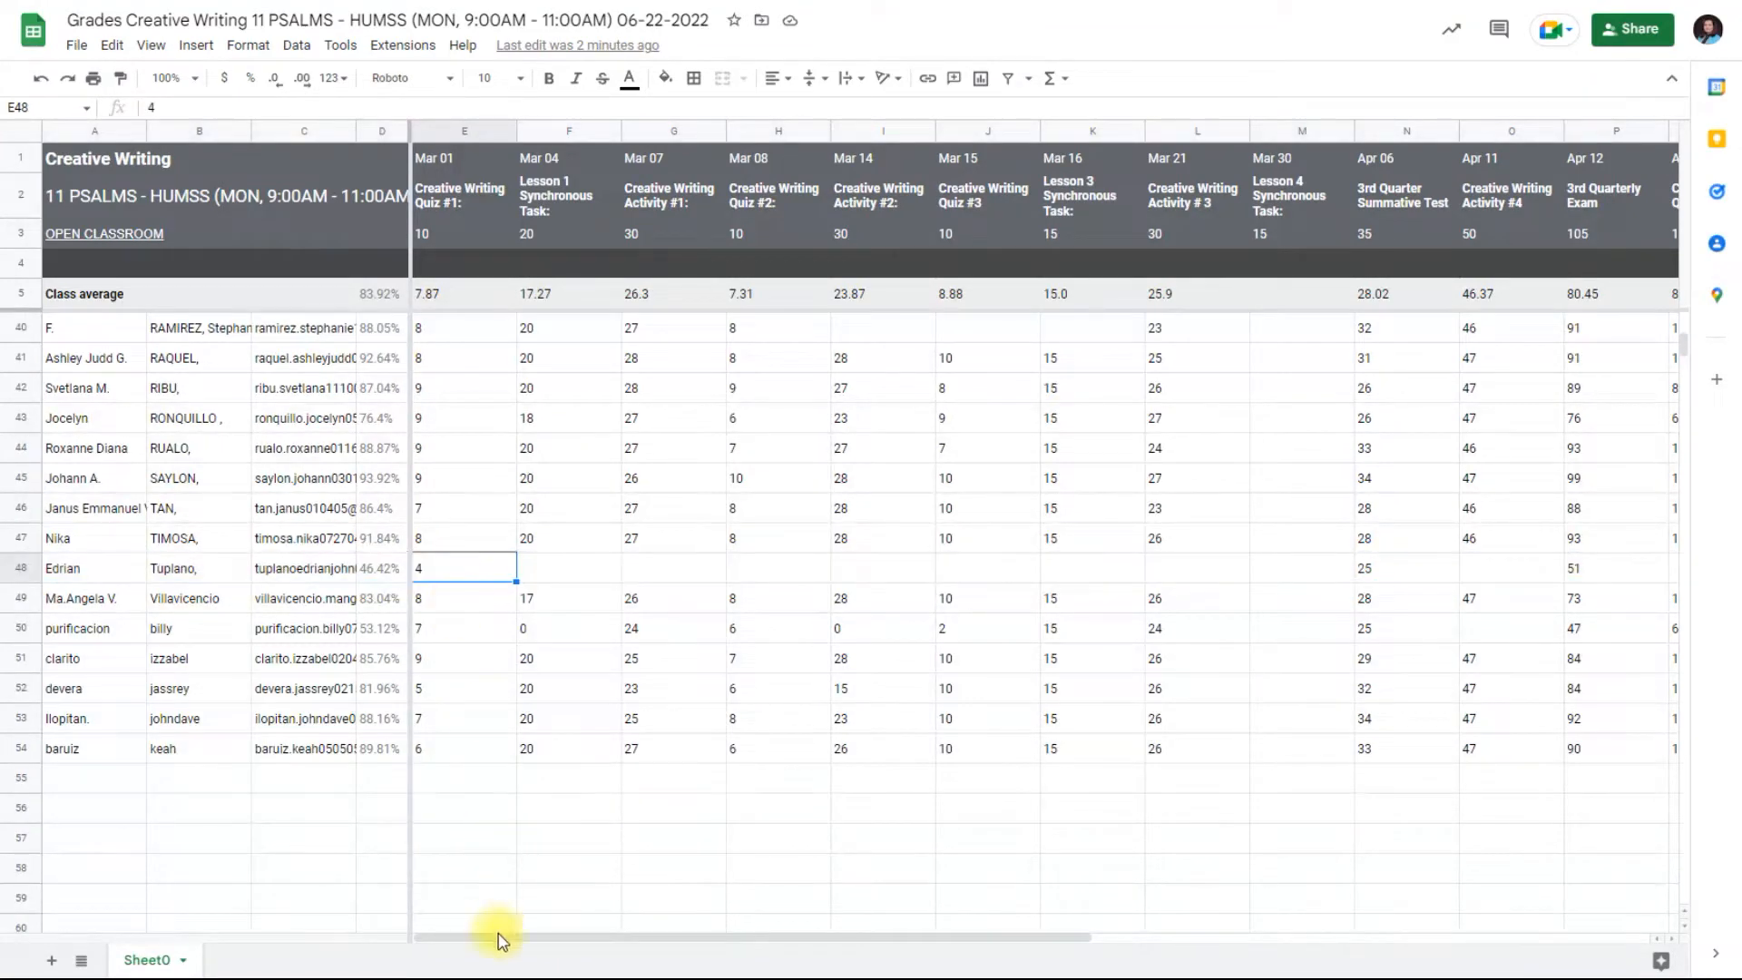
{"action": "left_click_drag", "start_coordinate": [514, 937], "coordinate": [706, 938]}
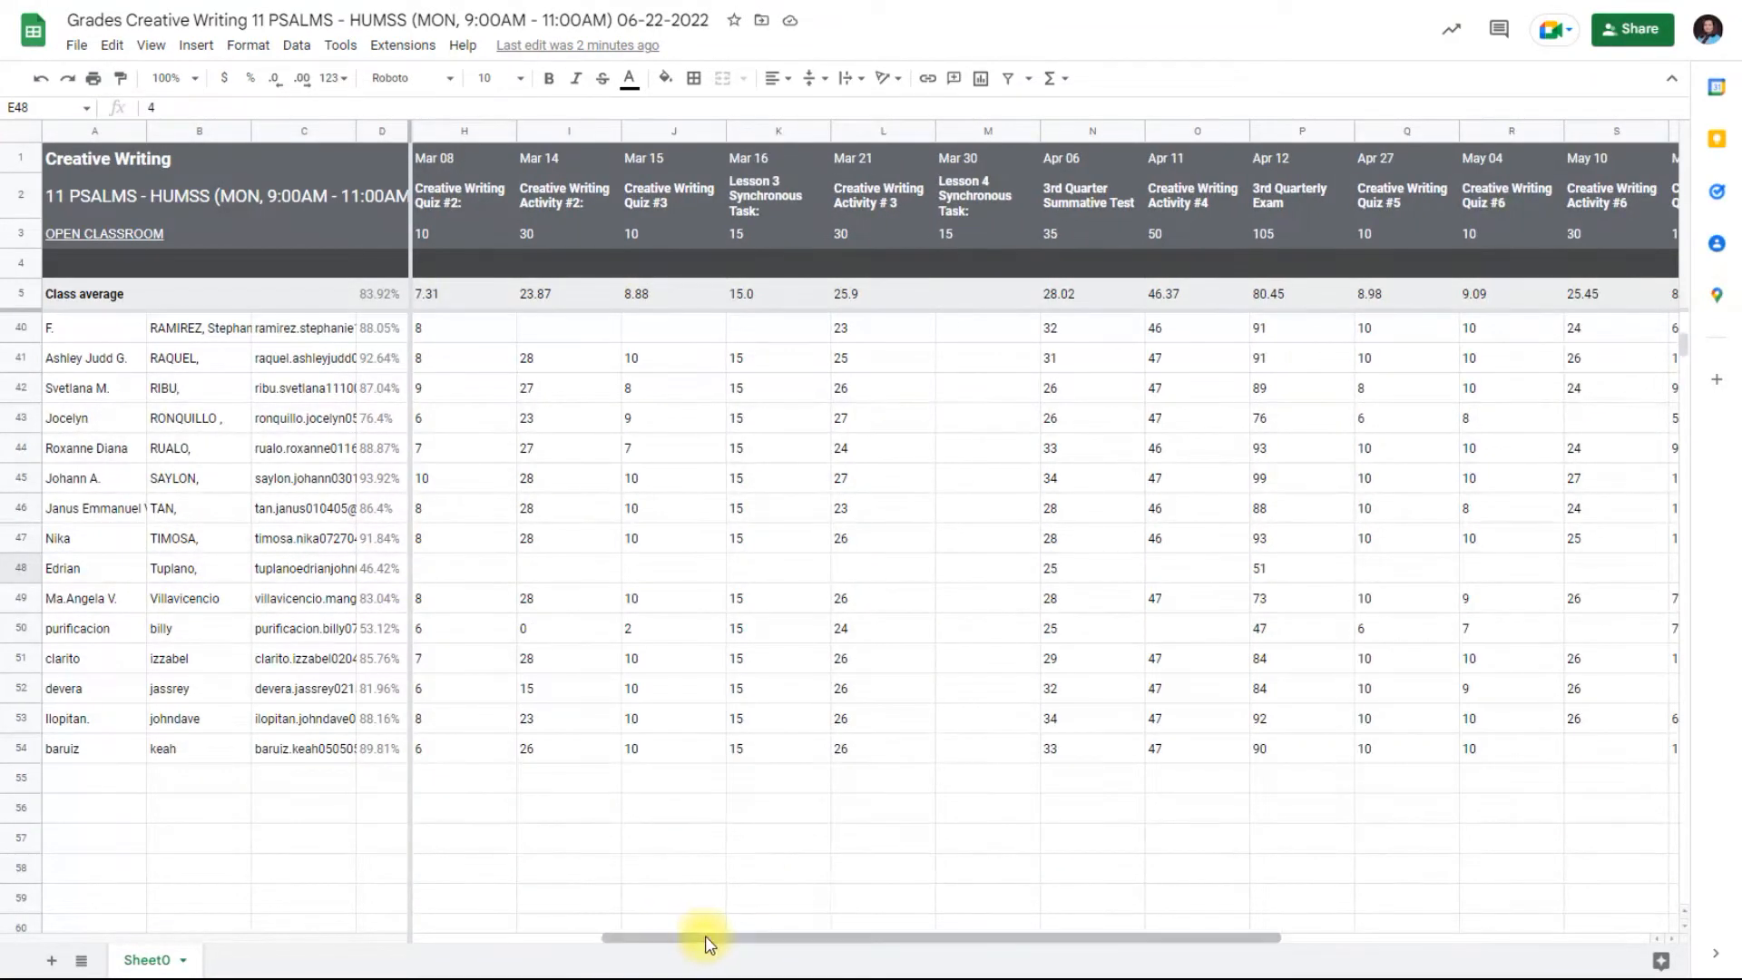
{"action": "left_click", "coordinate": [1087, 568]}
{"action": "left_click", "coordinate": [1264, 568]}
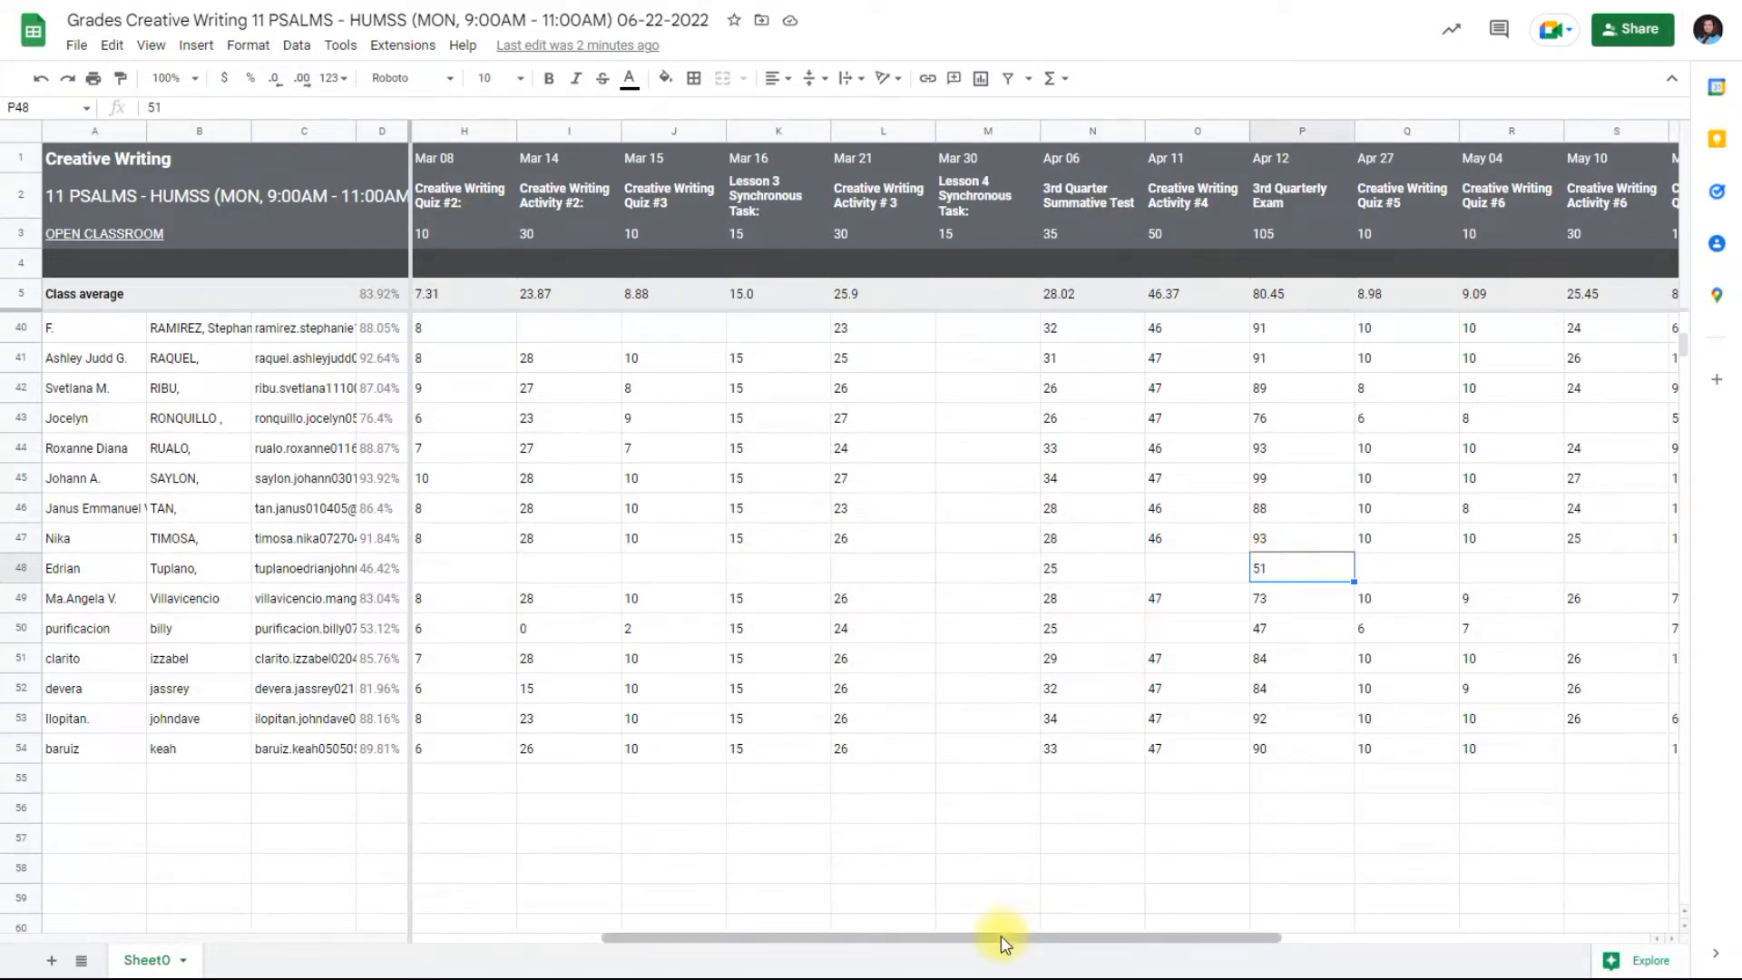
{"action": "left_click_drag", "start_coordinate": [971, 940], "coordinate": [641, 935]}
- Move the Creative Writing Quiz #2 and Quiz #3 columns directly after Quiz #1, into columns F and G
{"action": "scroll", "coordinate": [562, 635], "scroll_direction": "up", "scroll_amount": 4}
{"action": "scroll", "coordinate": [564, 634], "scroll_direction": "up", "scroll_amount": 7}
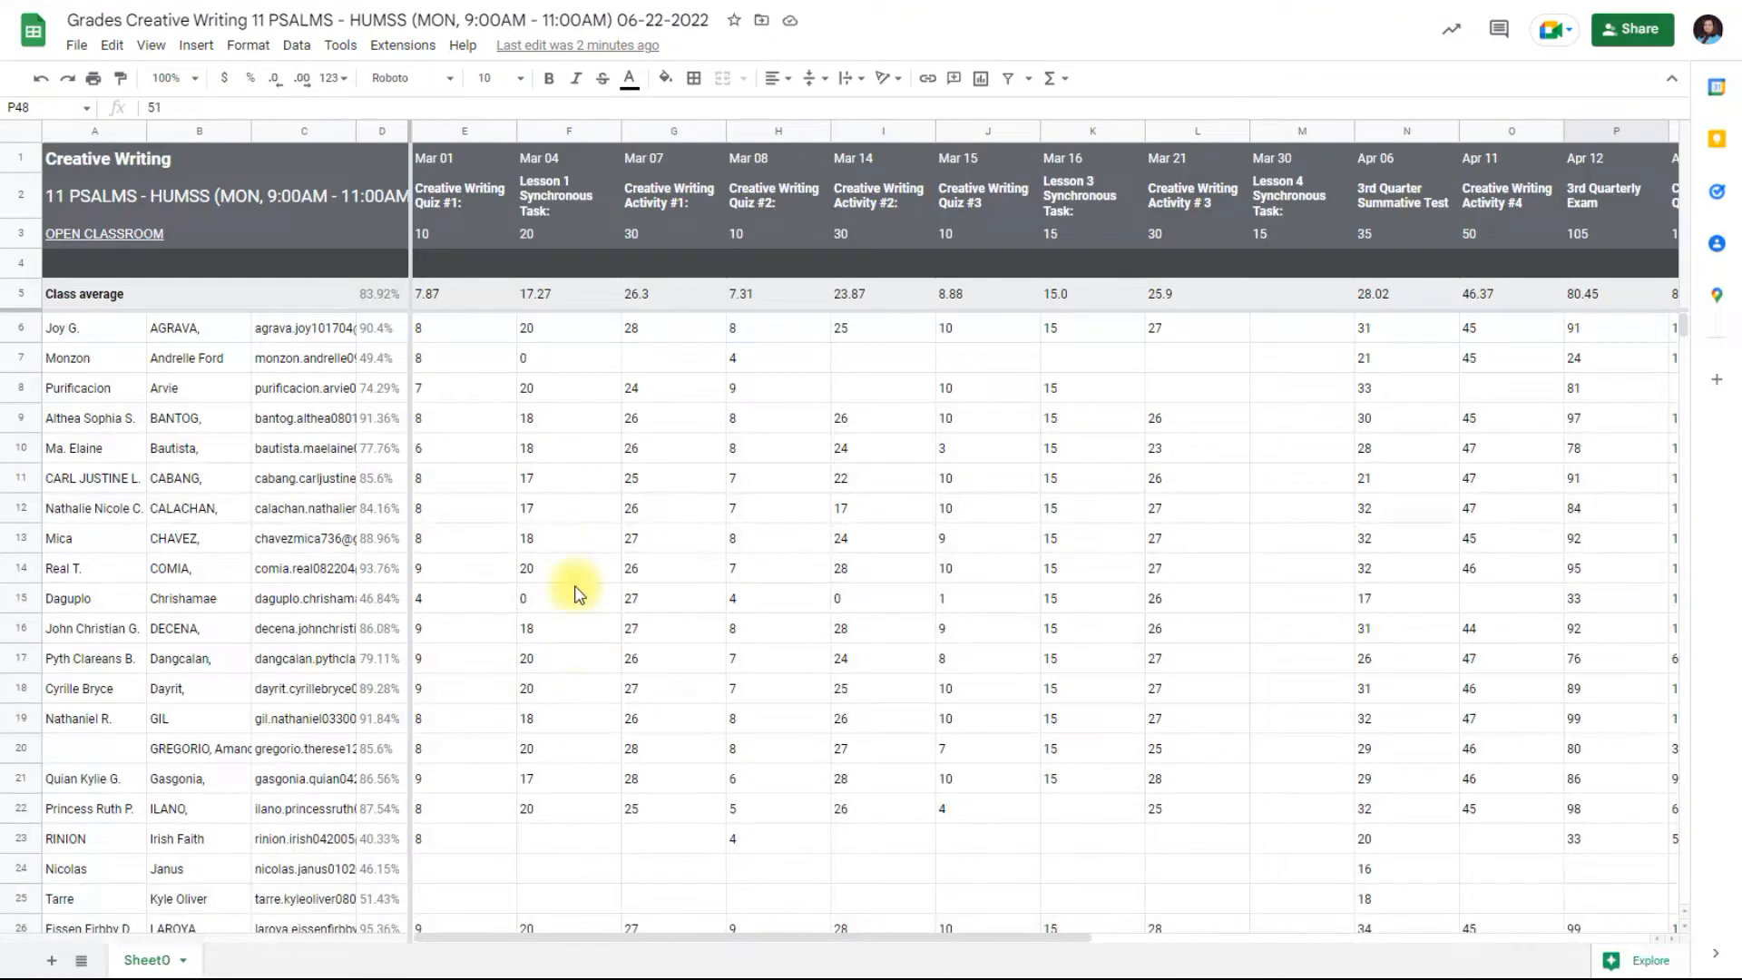
{"action": "left_click", "coordinate": [532, 124]}
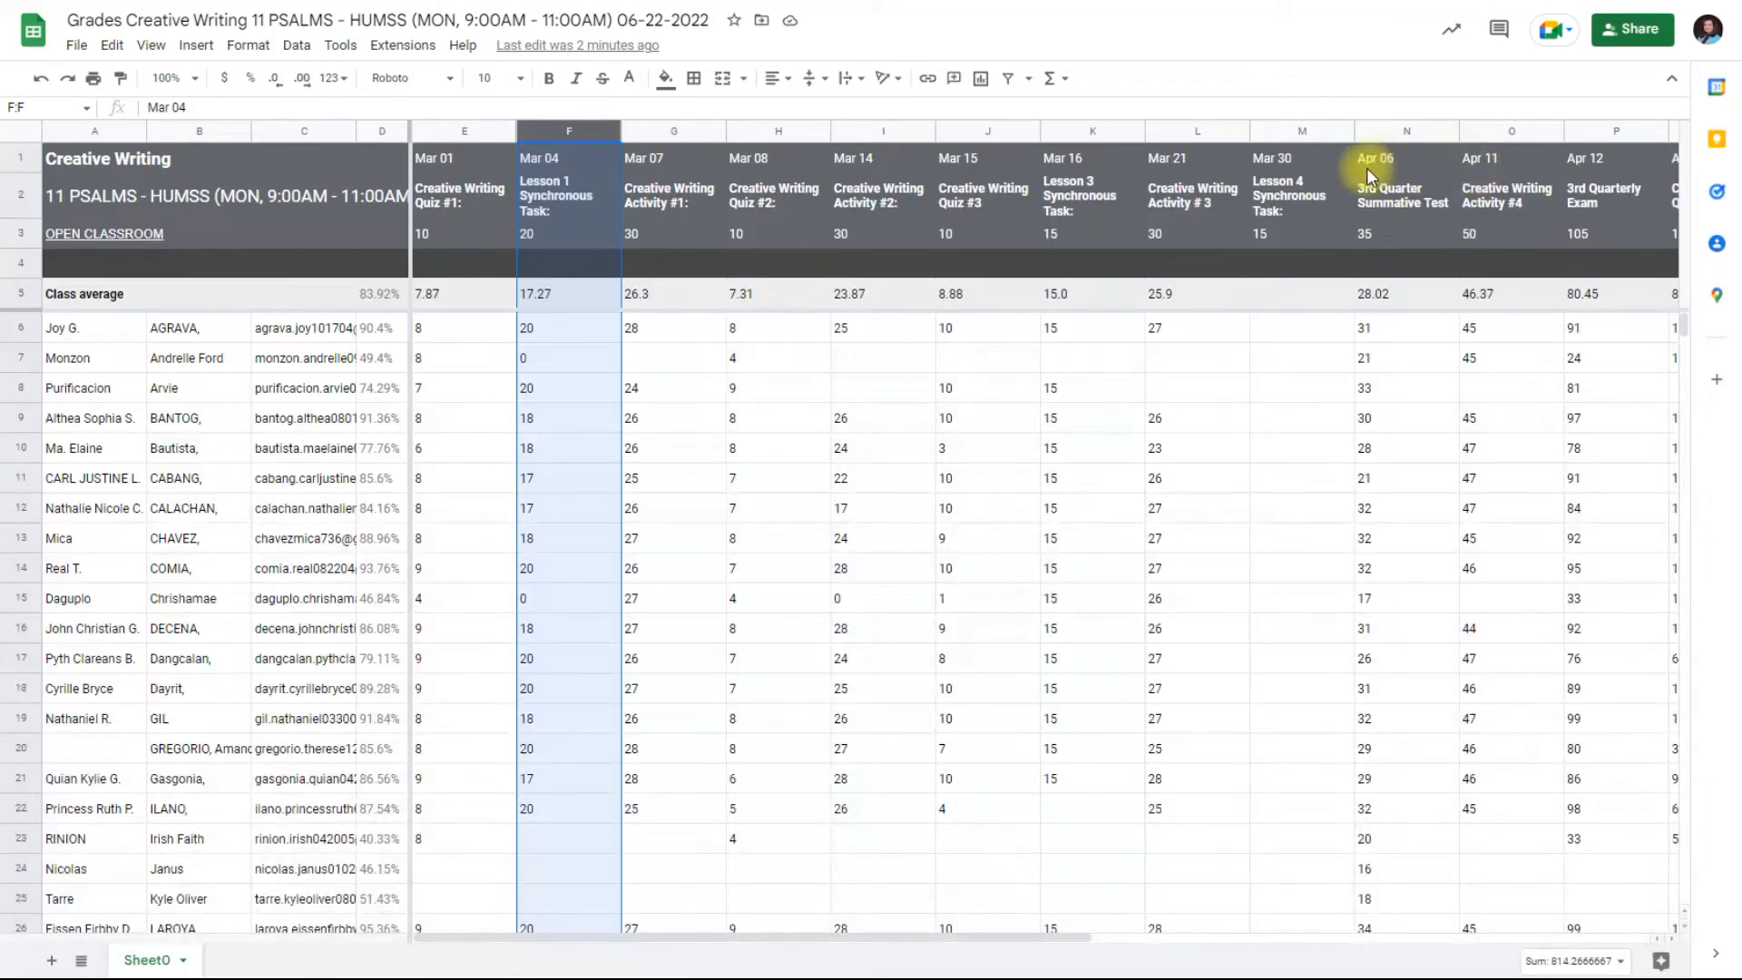
{"action": "left_click", "coordinate": [776, 137]}
{"action": "left_click_drag", "start_coordinate": [772, 131], "coordinate": [551, 131]}
{"action": "left_click", "coordinate": [976, 131]}
{"action": "left_click_drag", "start_coordinate": [975, 128], "coordinate": [670, 129]}
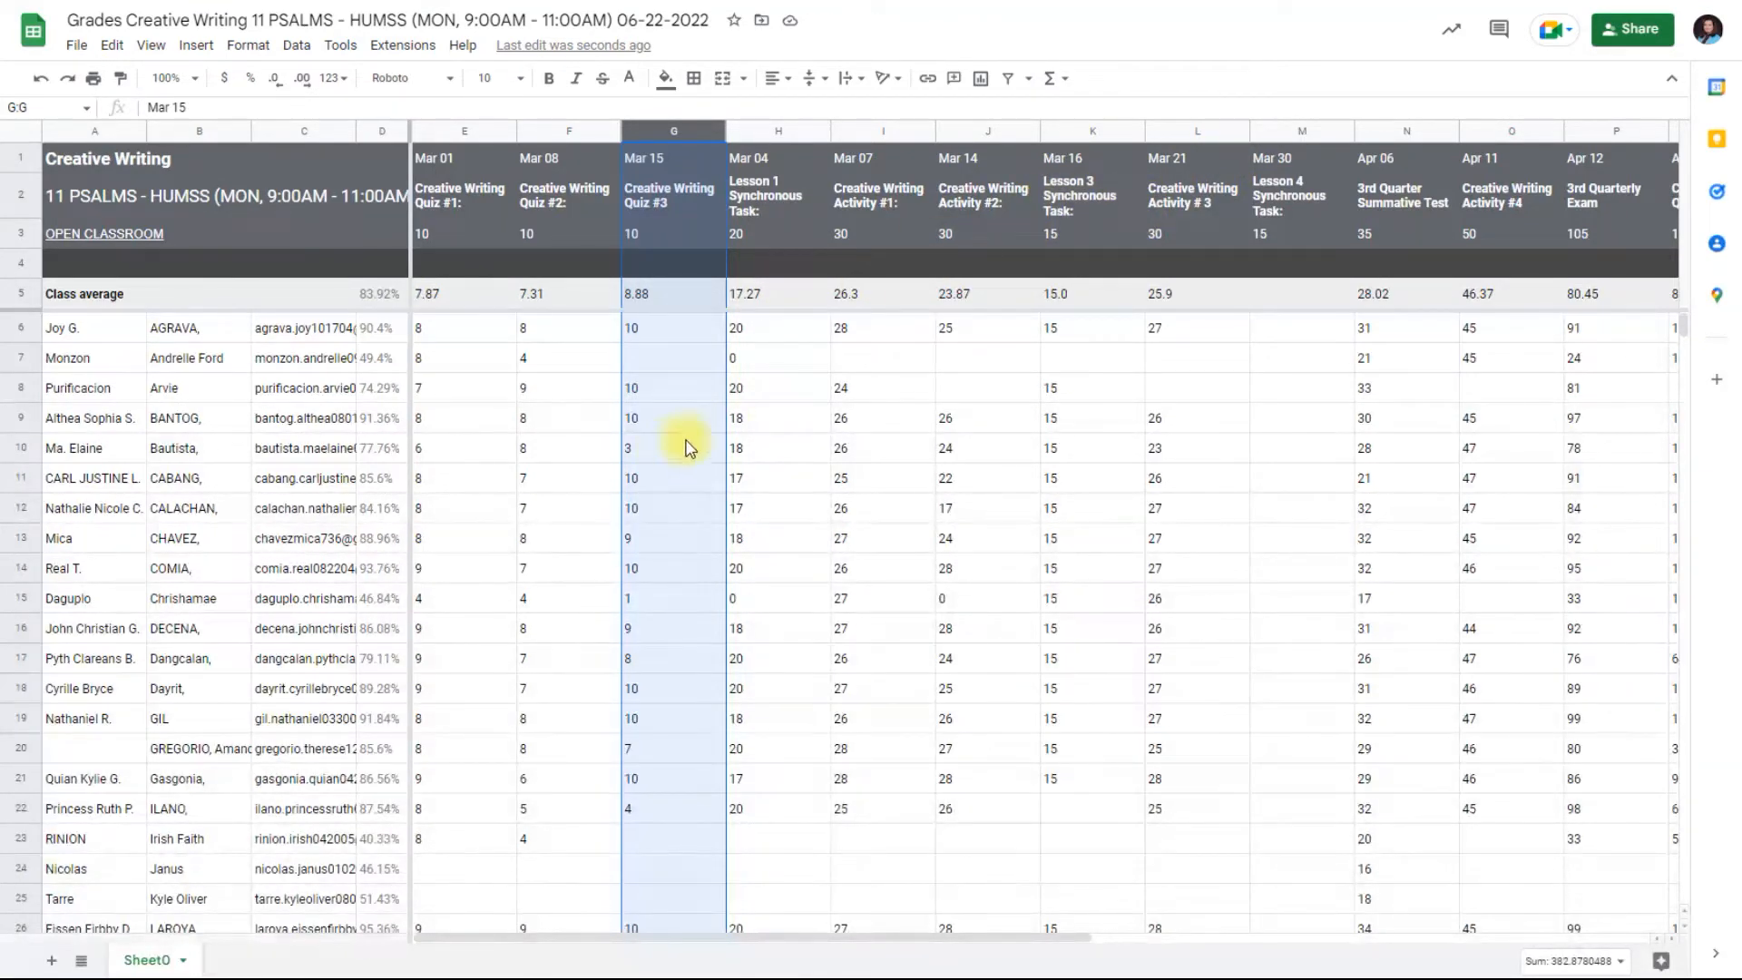
- Sort the sheet A to Z by the last names in column B
{"action": "left_click", "coordinate": [22, 330]}
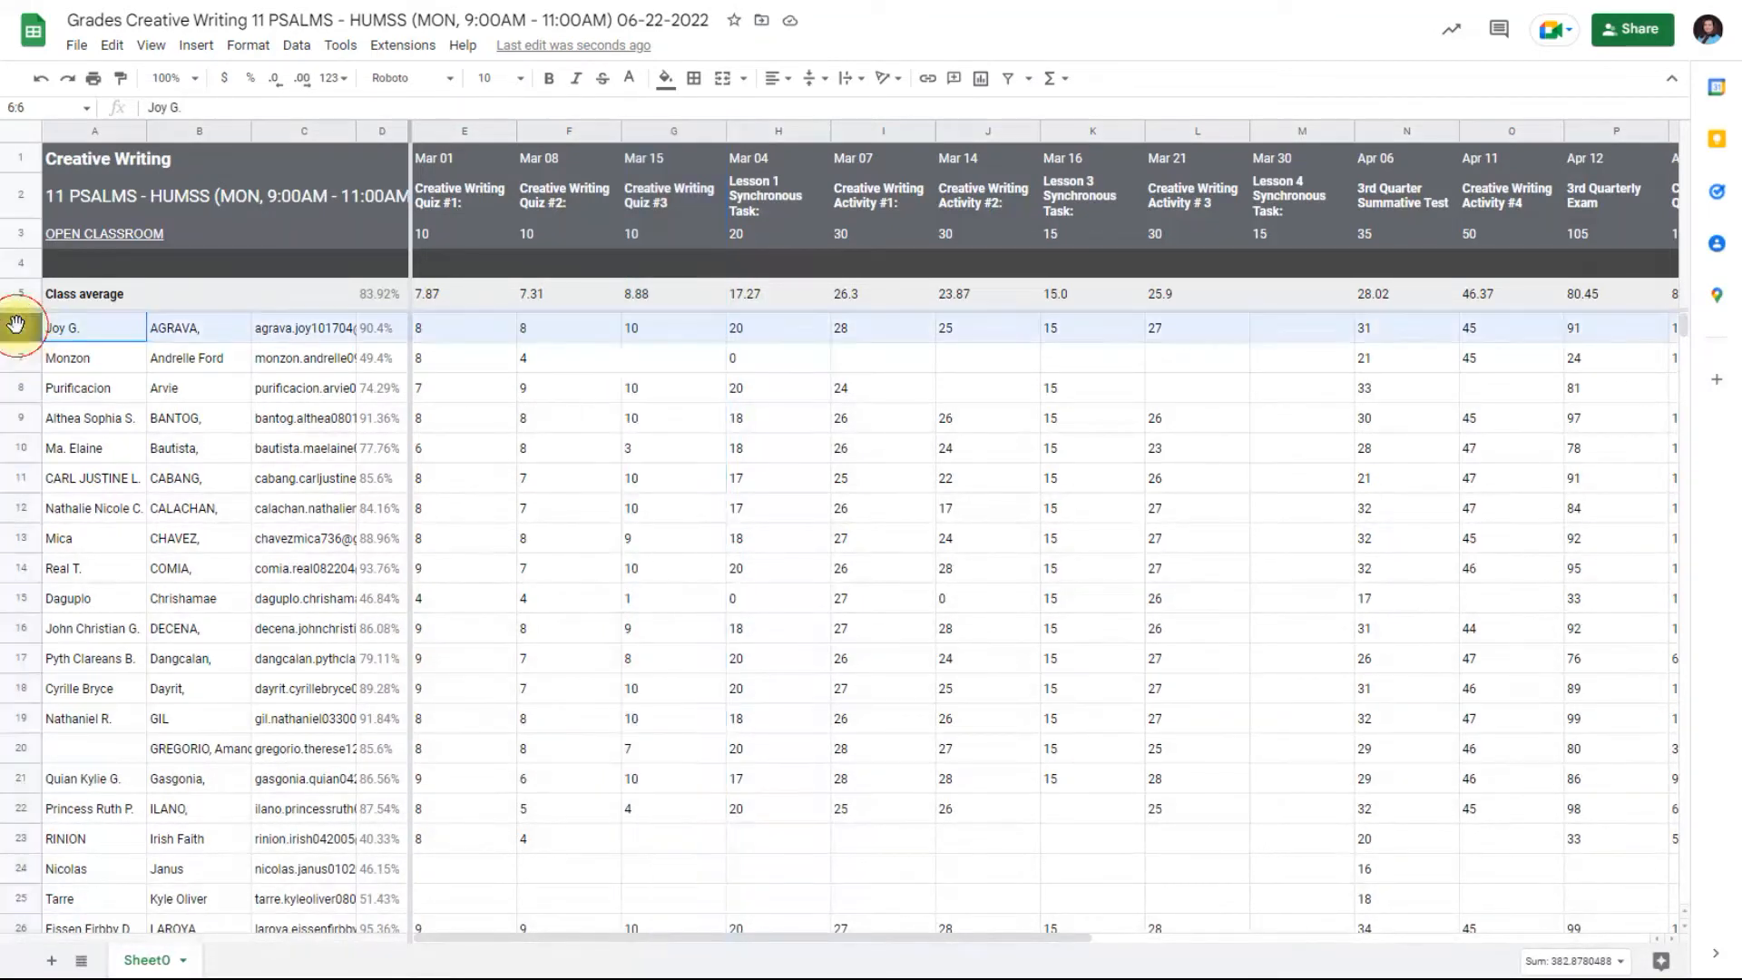
{"action": "right_click", "coordinate": [241, 132]}
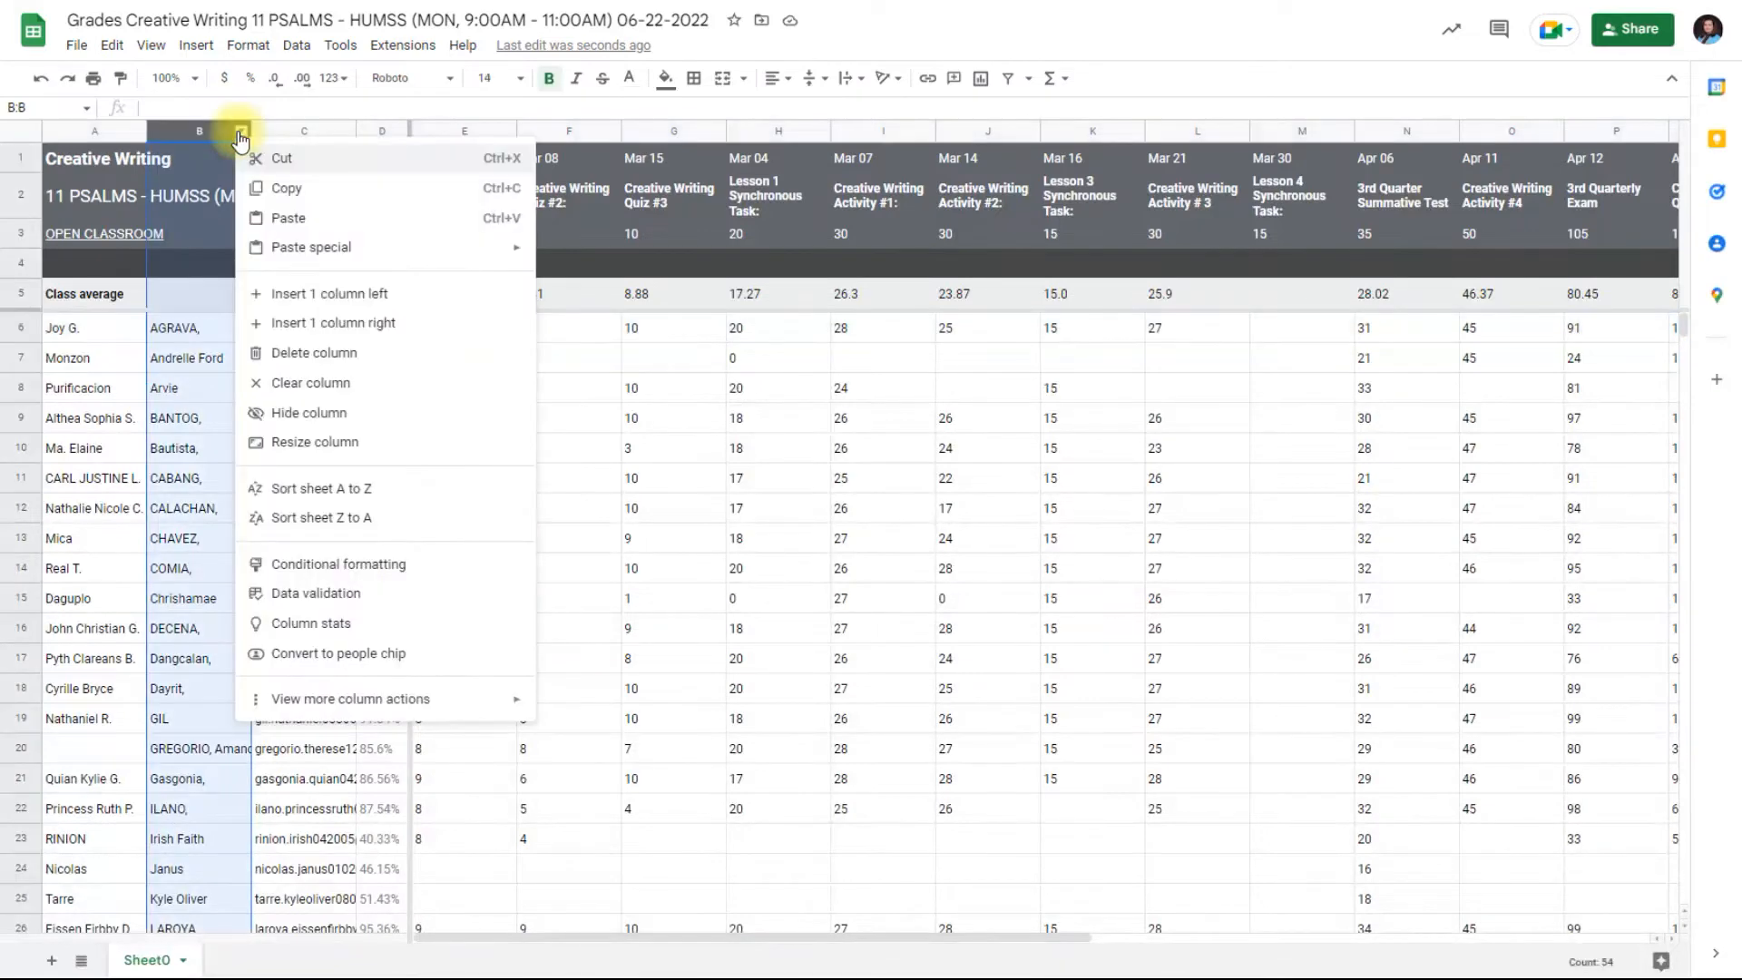
{"action": "left_click", "coordinate": [327, 490]}
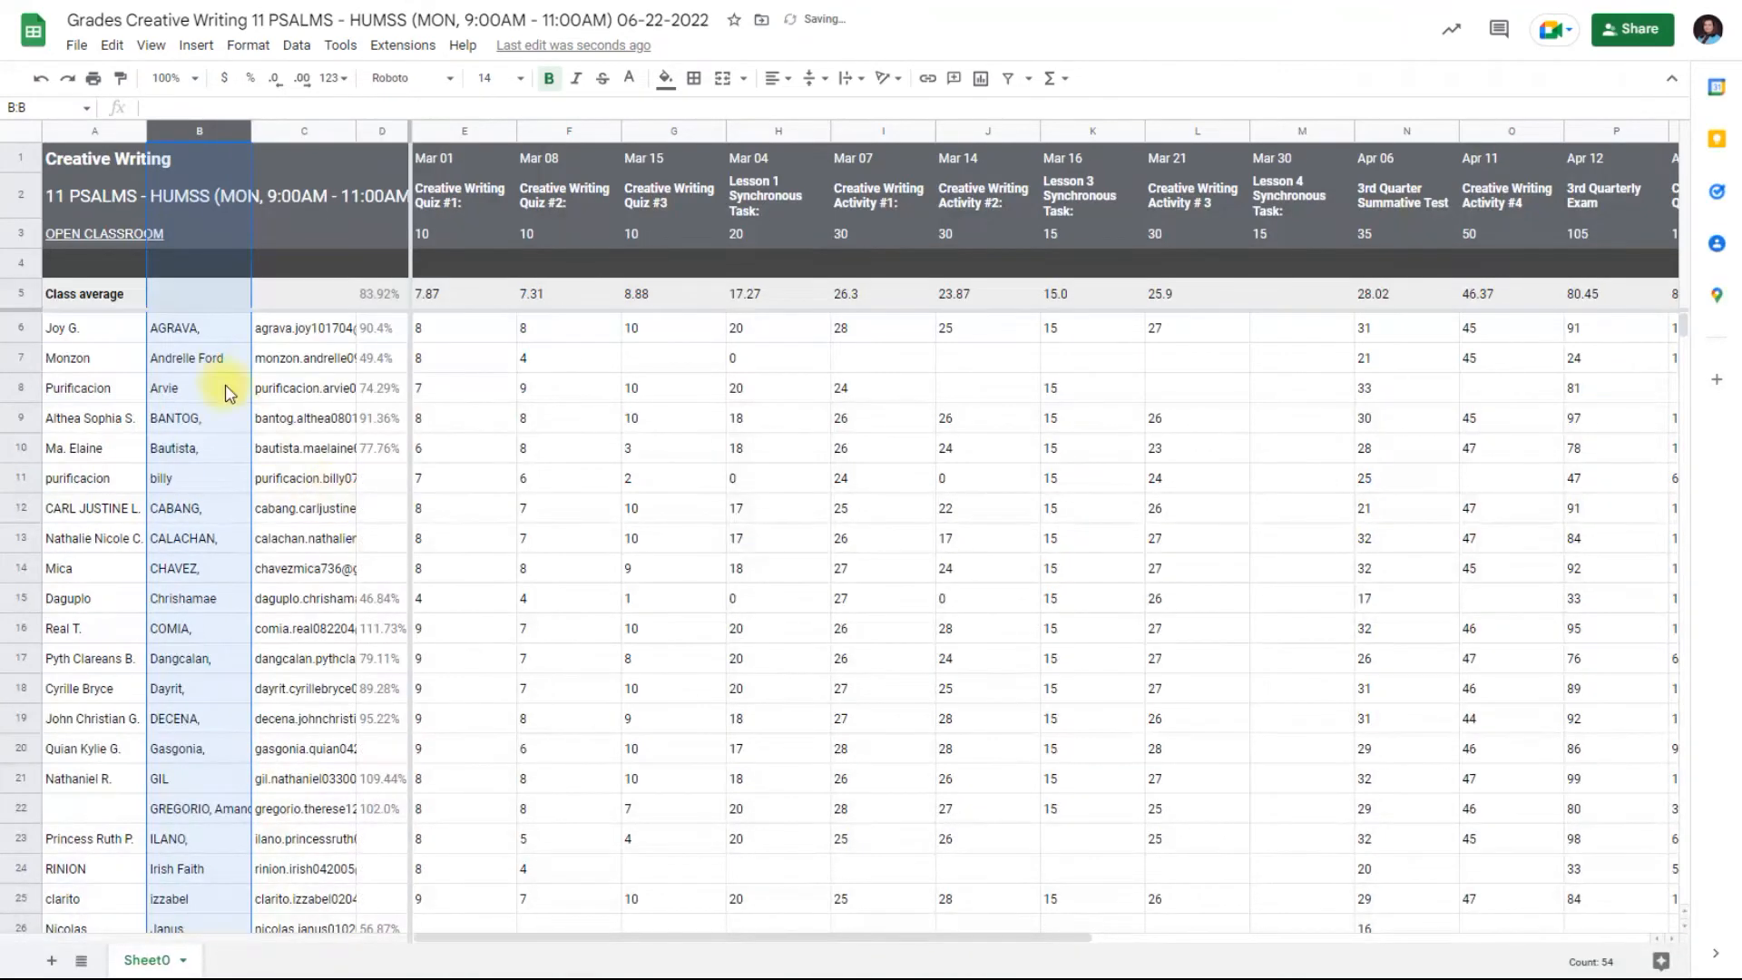
- Check the swapped first and last name in row 8 and move the student in row 9 up to row 7
{"action": "left_click", "coordinate": [123, 381]}
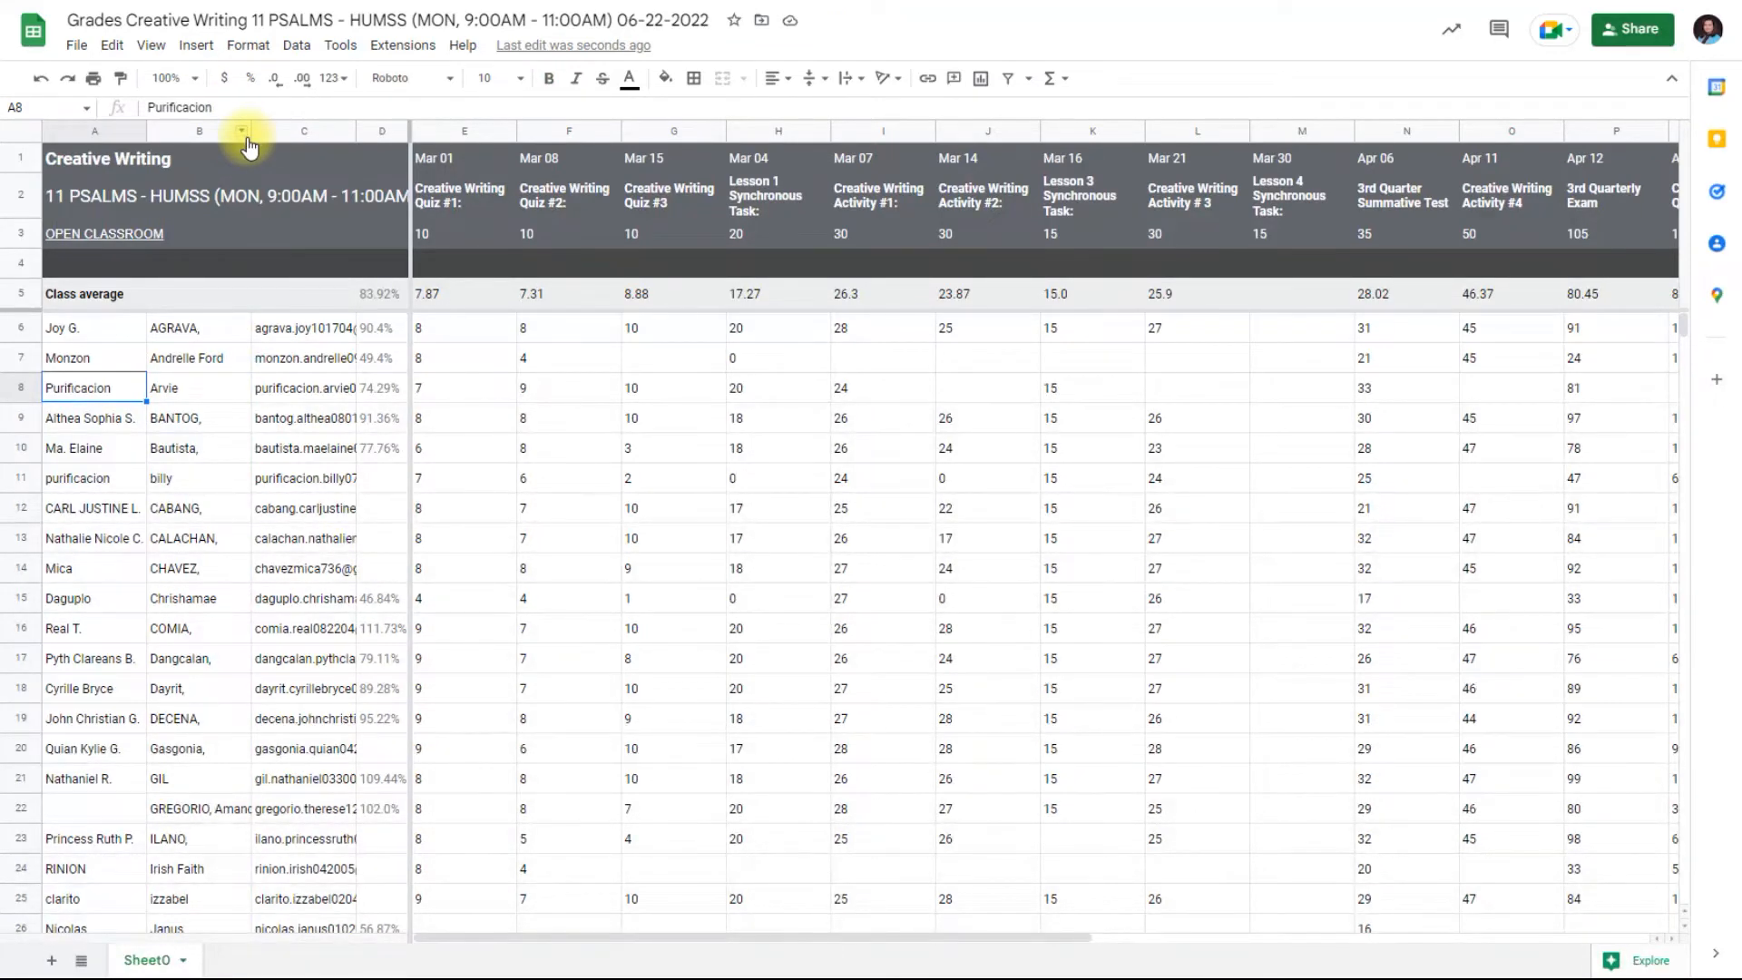
{"action": "left_click", "coordinate": [209, 399]}
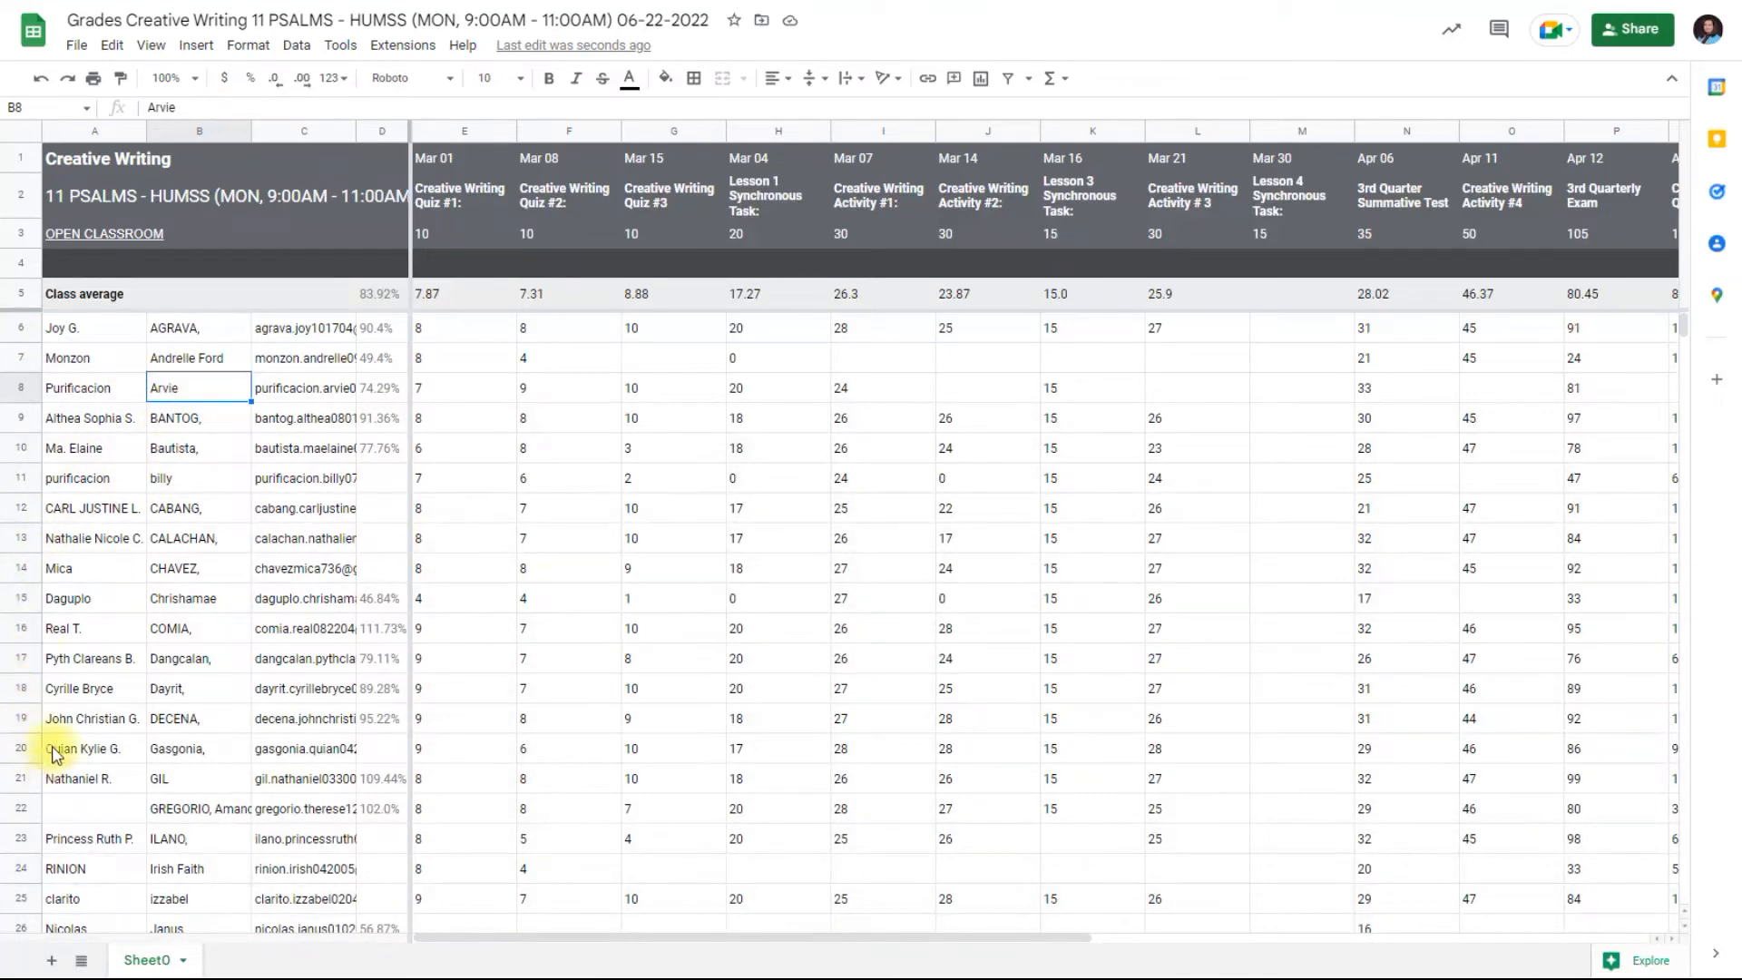
{"action": "left_click", "coordinate": [28, 419]}
{"action": "left_click_drag", "start_coordinate": [28, 419], "coordinate": [29, 368]}
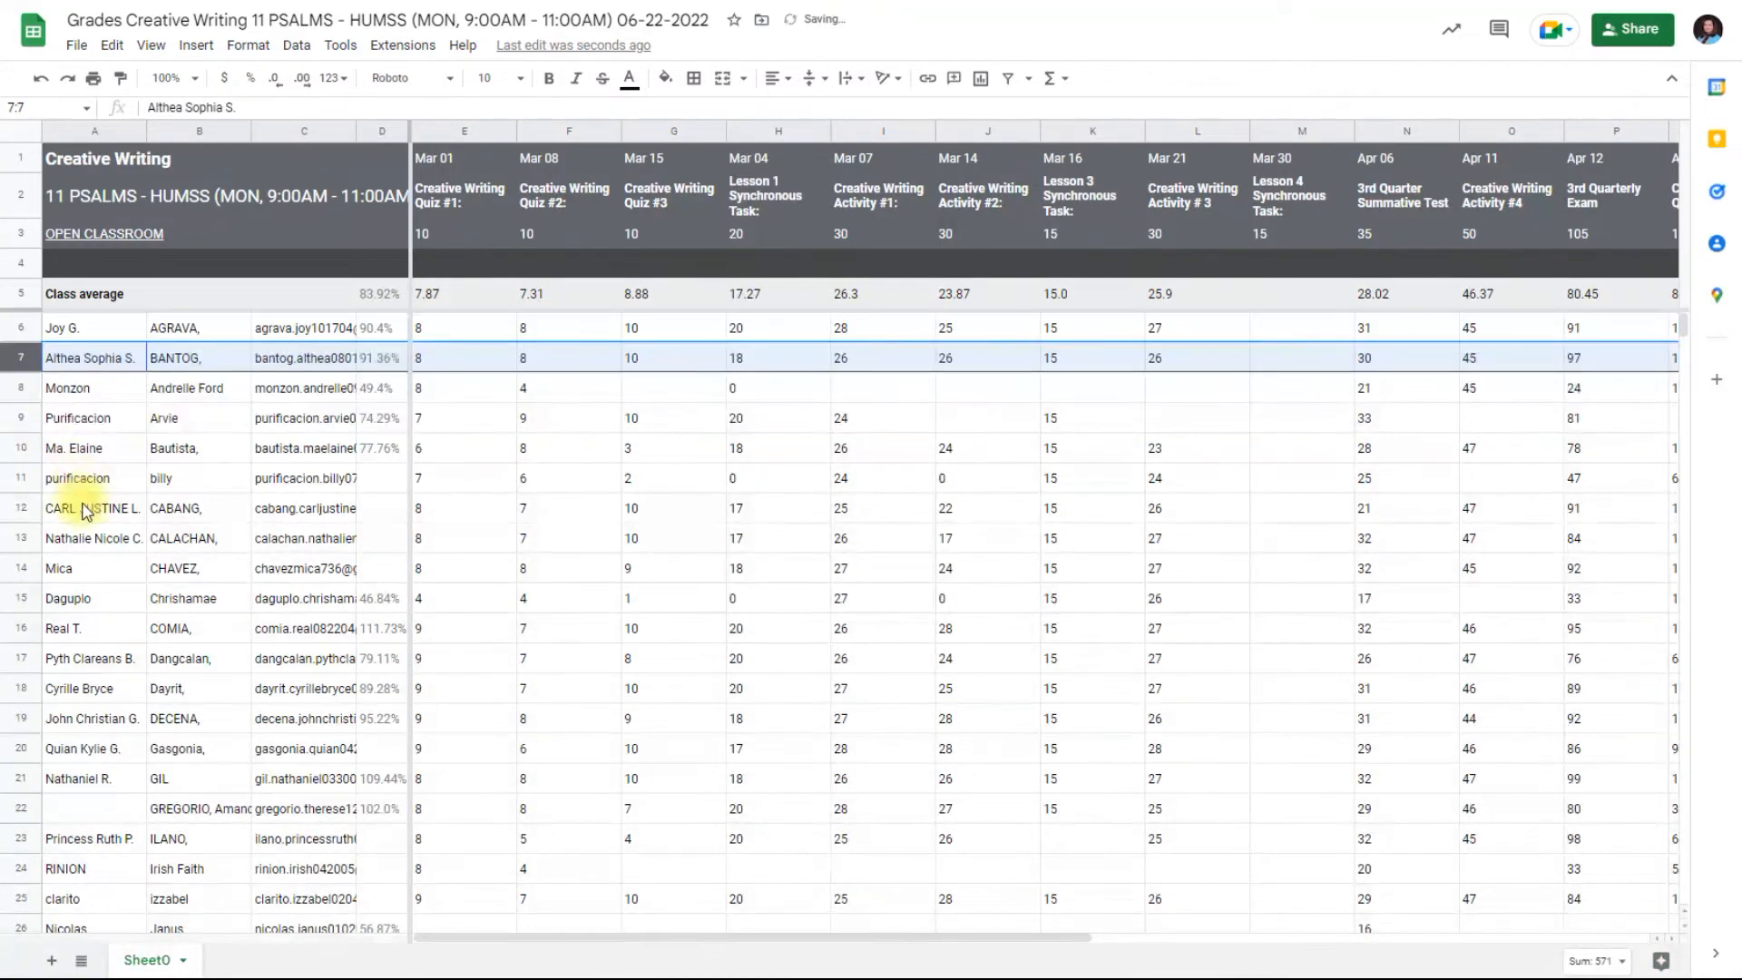
- Move the student in row 10 up to row 8, directly below the student in row 7
{"action": "left_click", "coordinate": [21, 448]}
{"action": "left_click_drag", "start_coordinate": [20, 448], "coordinate": [25, 389]}
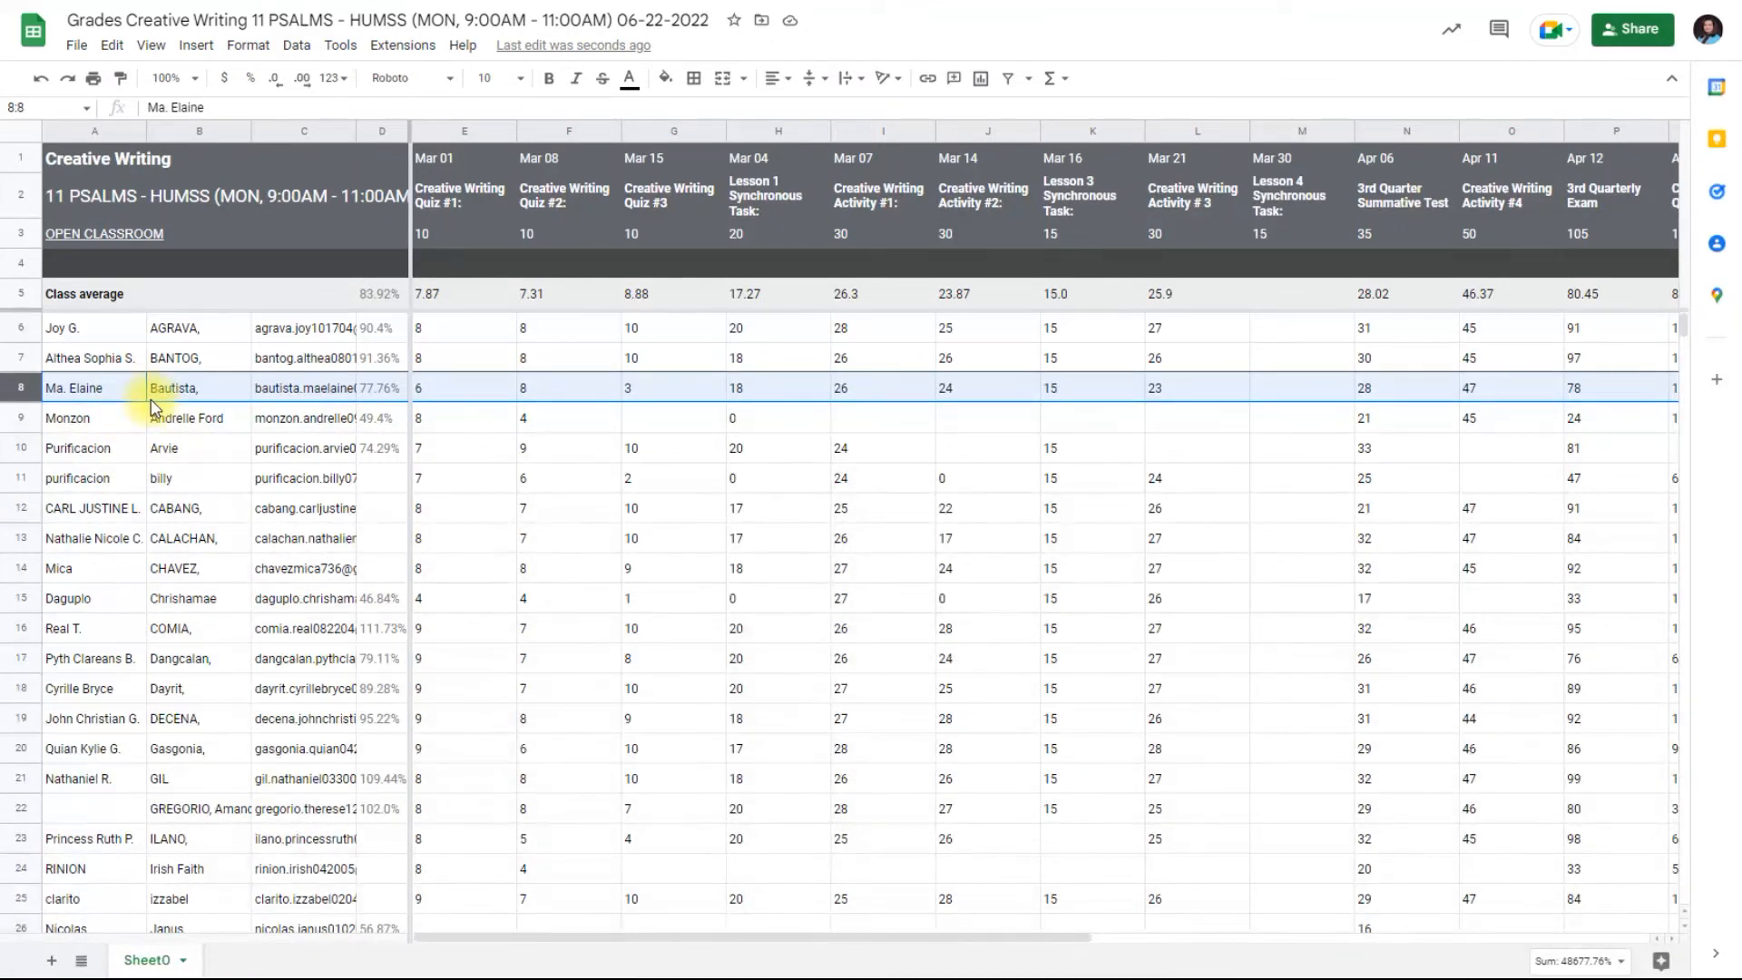
- Check the Lesson 4 Synchronous Task column from the class average down to the last student for missing scores
{"action": "left_click_drag", "start_coordinate": [536, 939], "coordinate": [676, 955]}
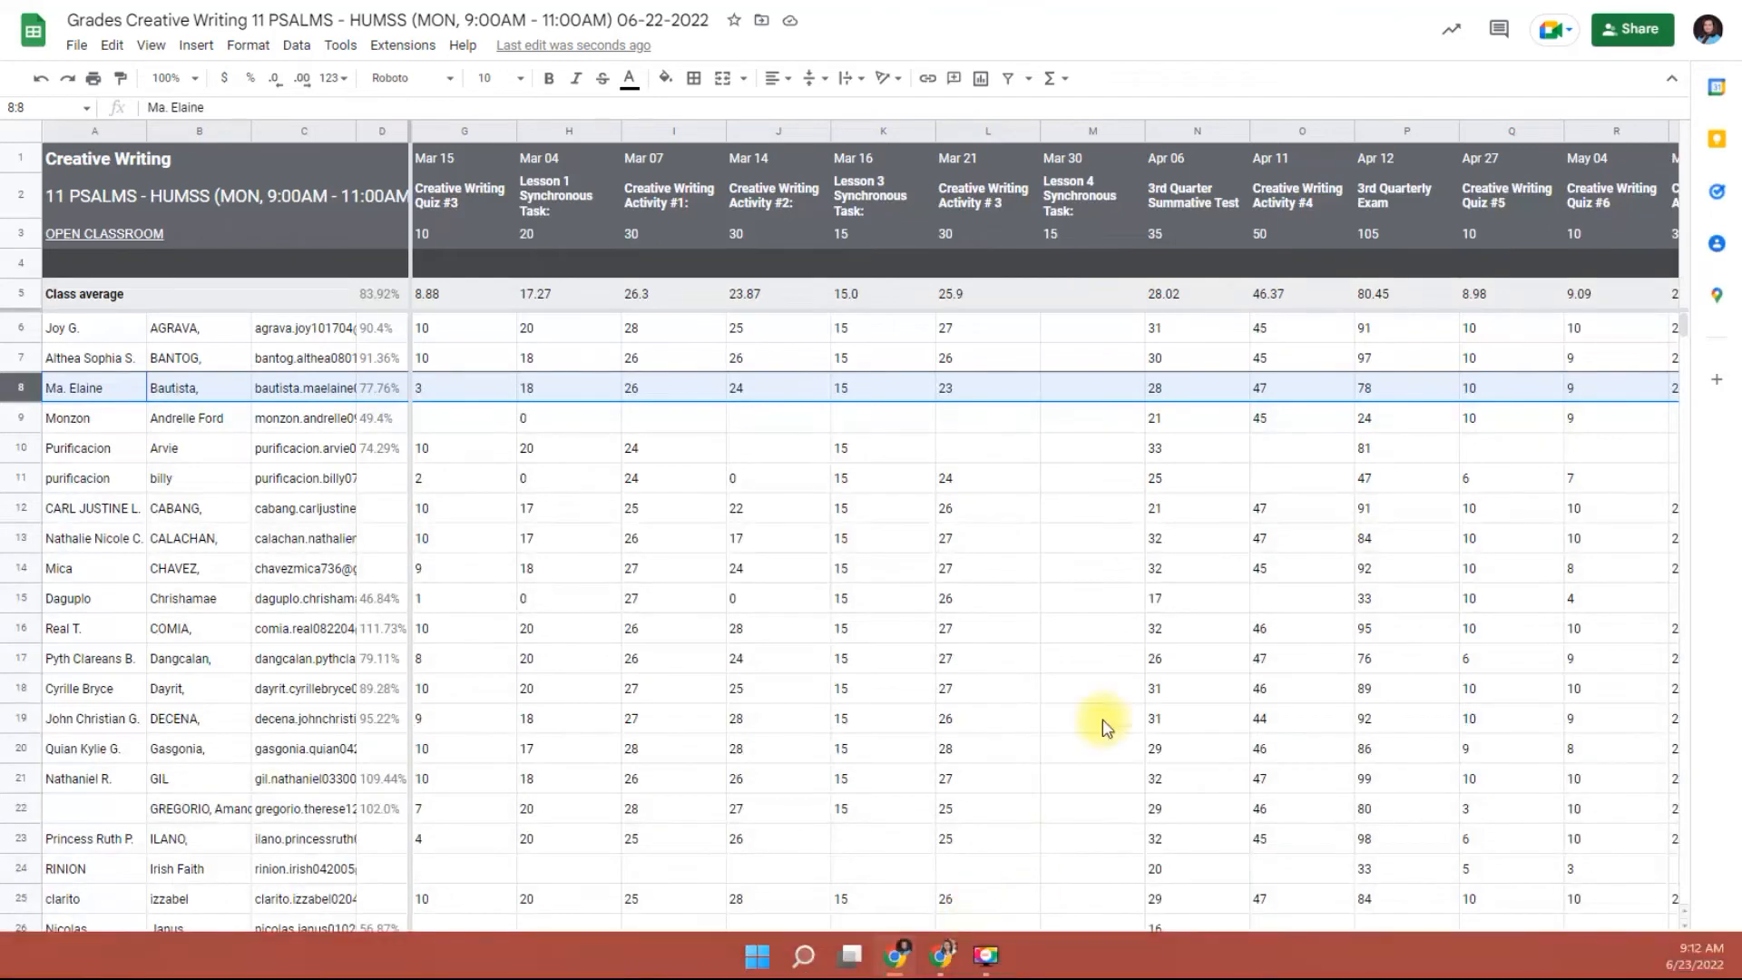
{"action": "left_click_drag", "start_coordinate": [1074, 943], "coordinate": [829, 953]}
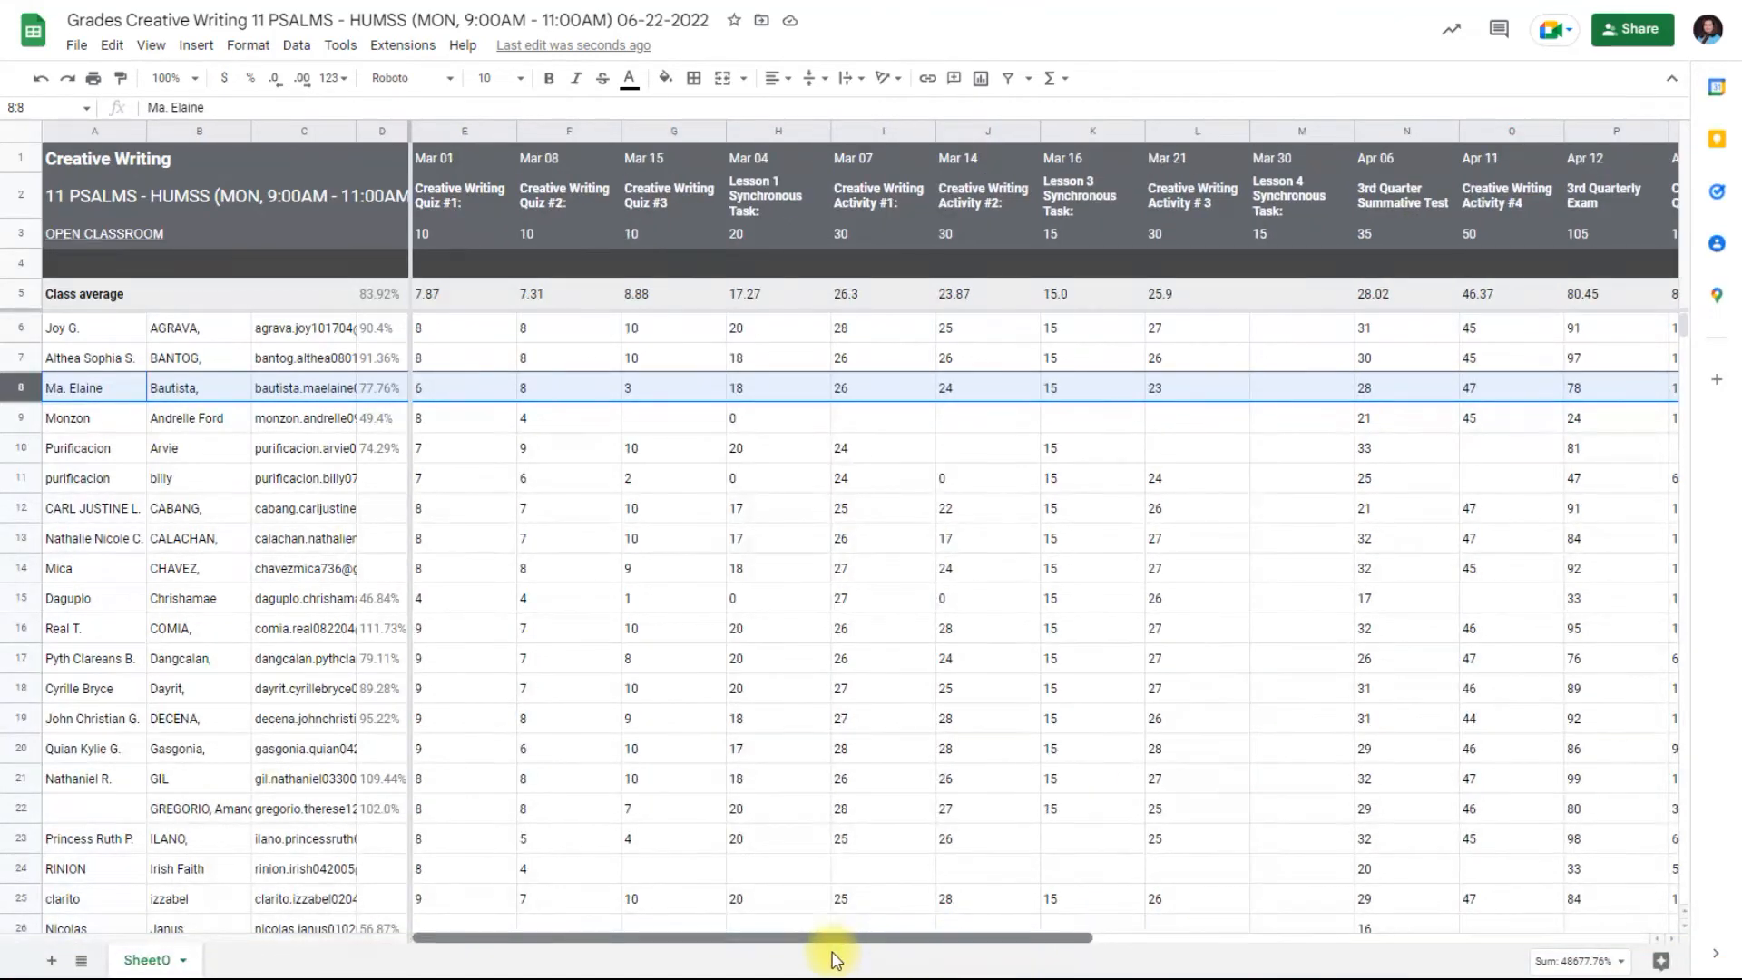
{"action": "left_click", "coordinate": [1307, 297]}
{"action": "left_click_drag", "start_coordinate": [1309, 327], "coordinate": [1283, 506]}
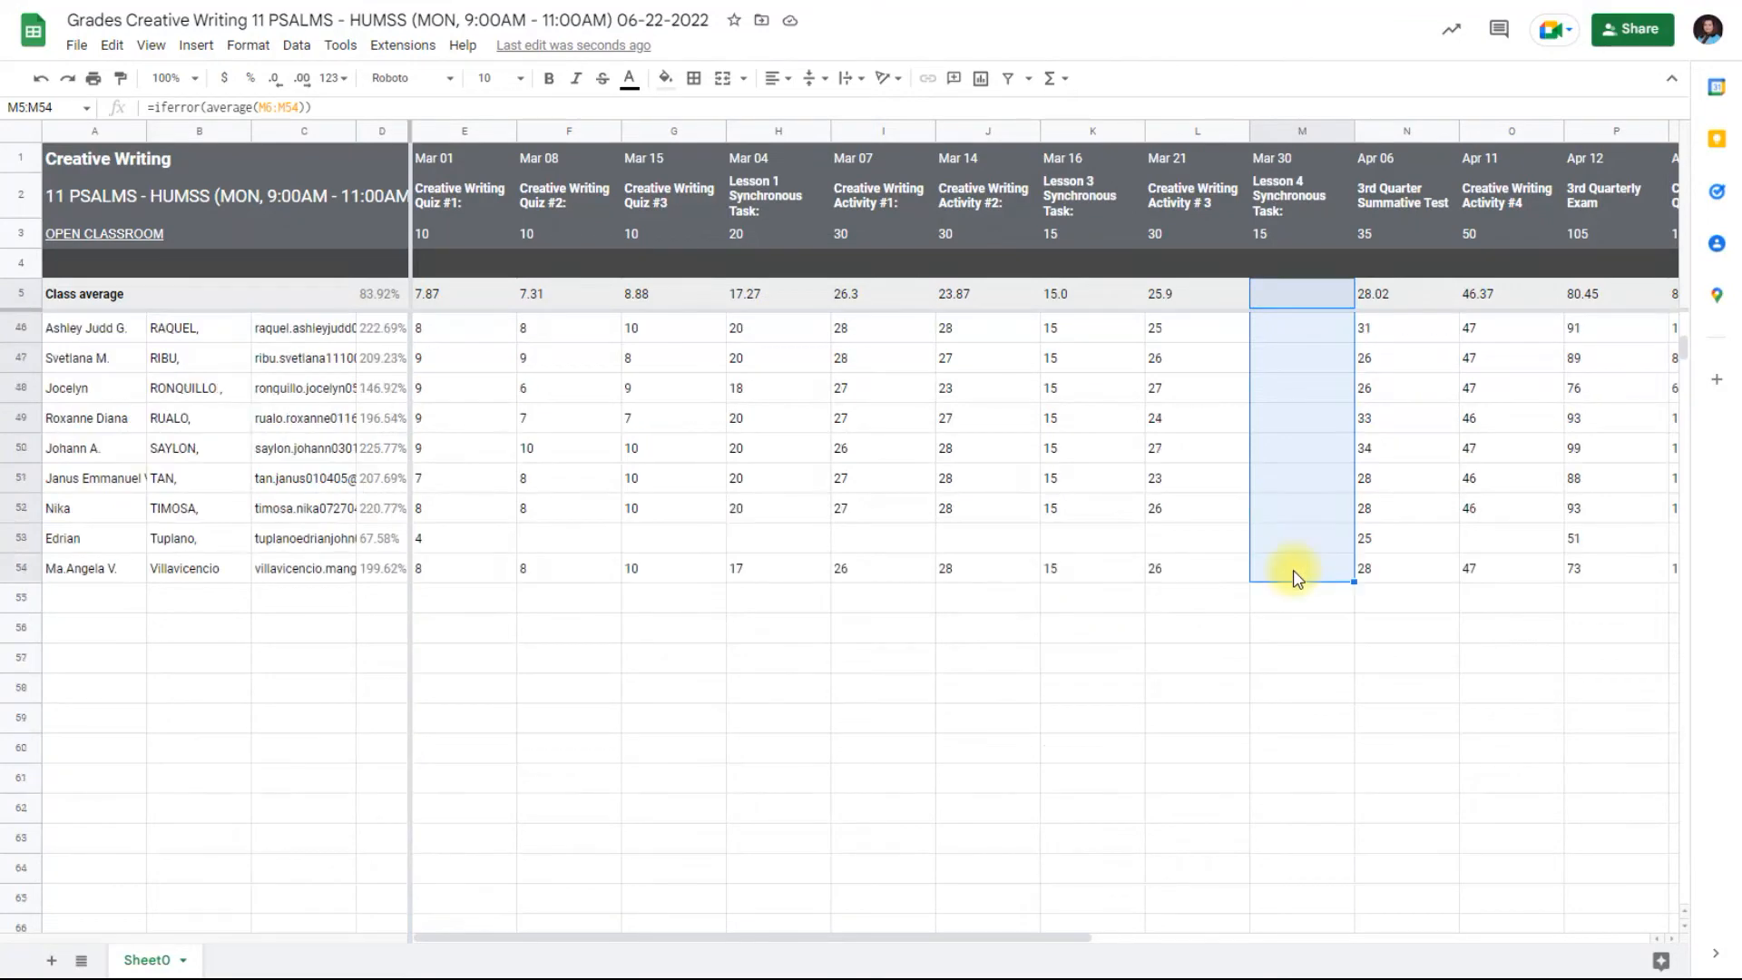
{"action": "scroll", "coordinate": [1295, 576], "scroll_direction": "up", "scroll_amount": 10}
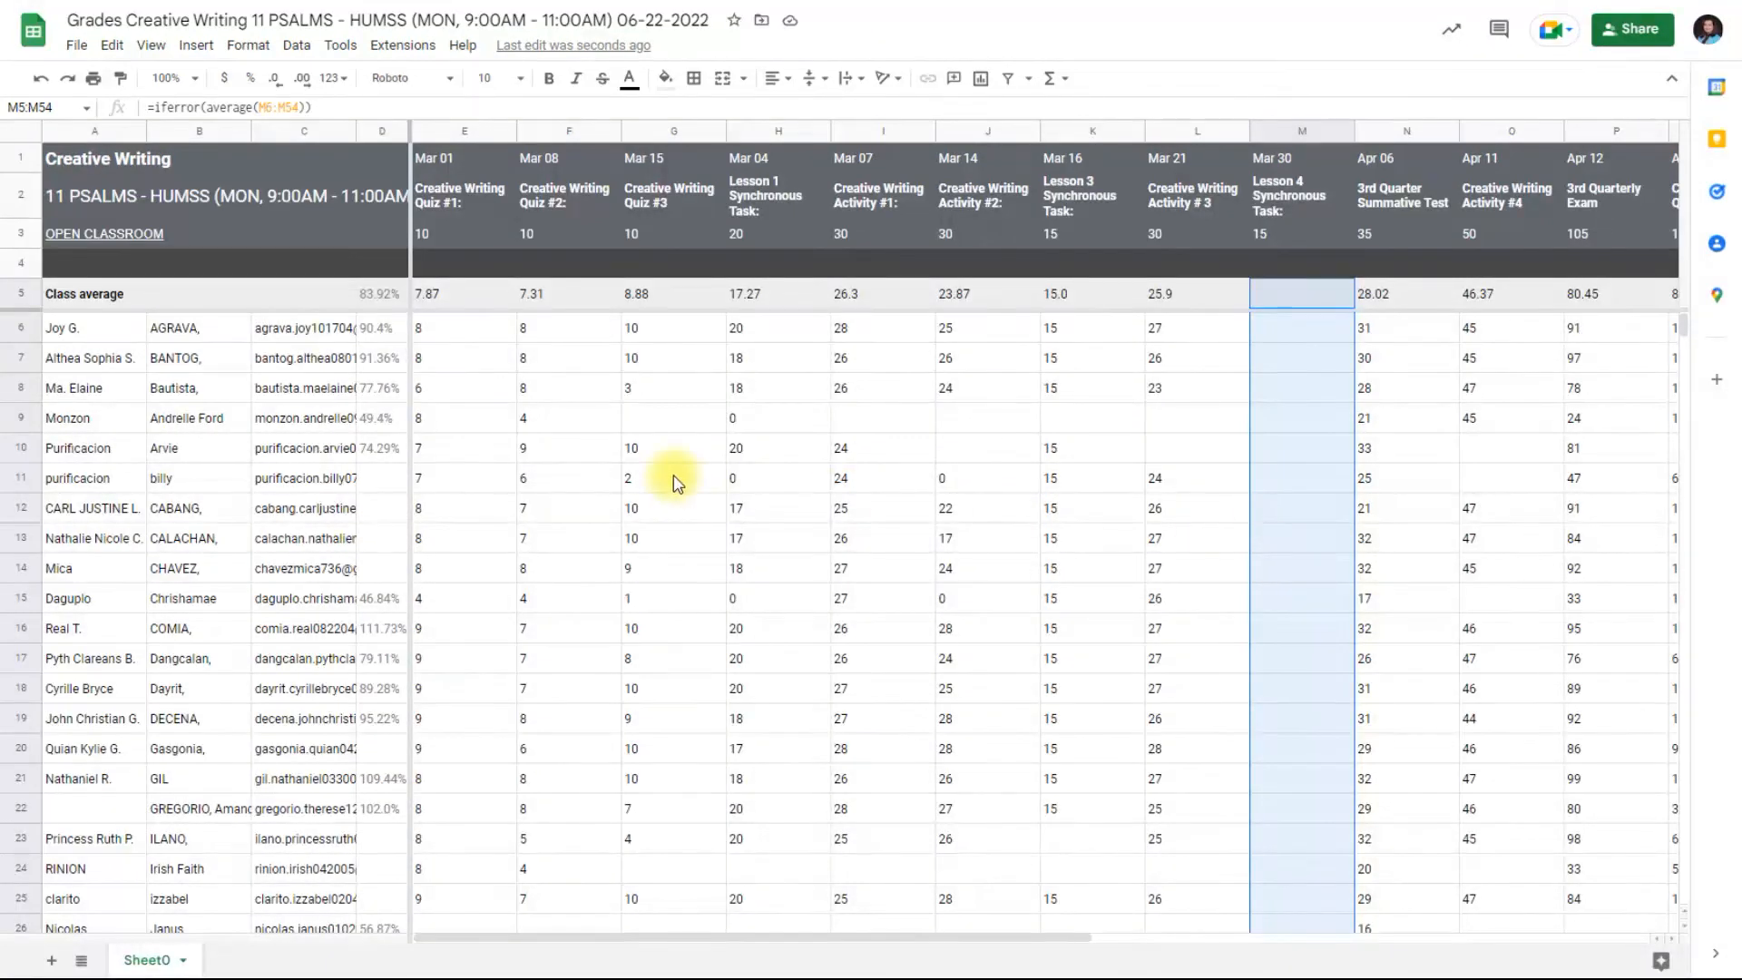
{"action": "left_click", "coordinate": [668, 419]}
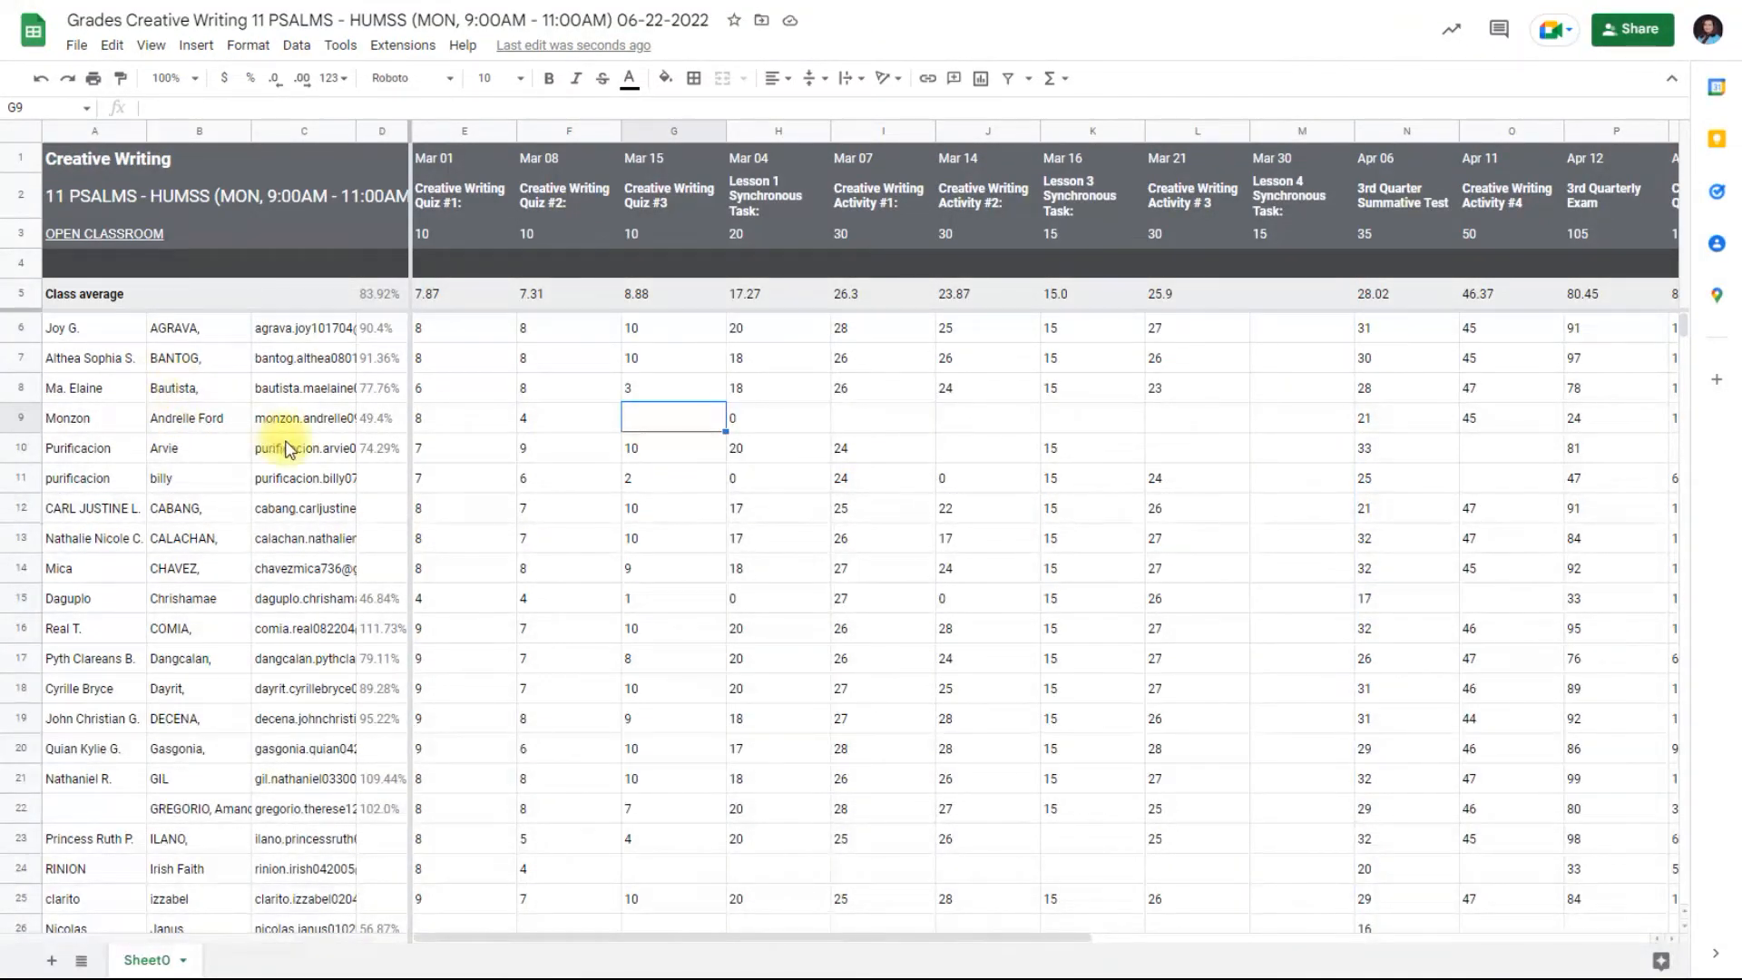
{"action": "left_click", "coordinate": [98, 327]}
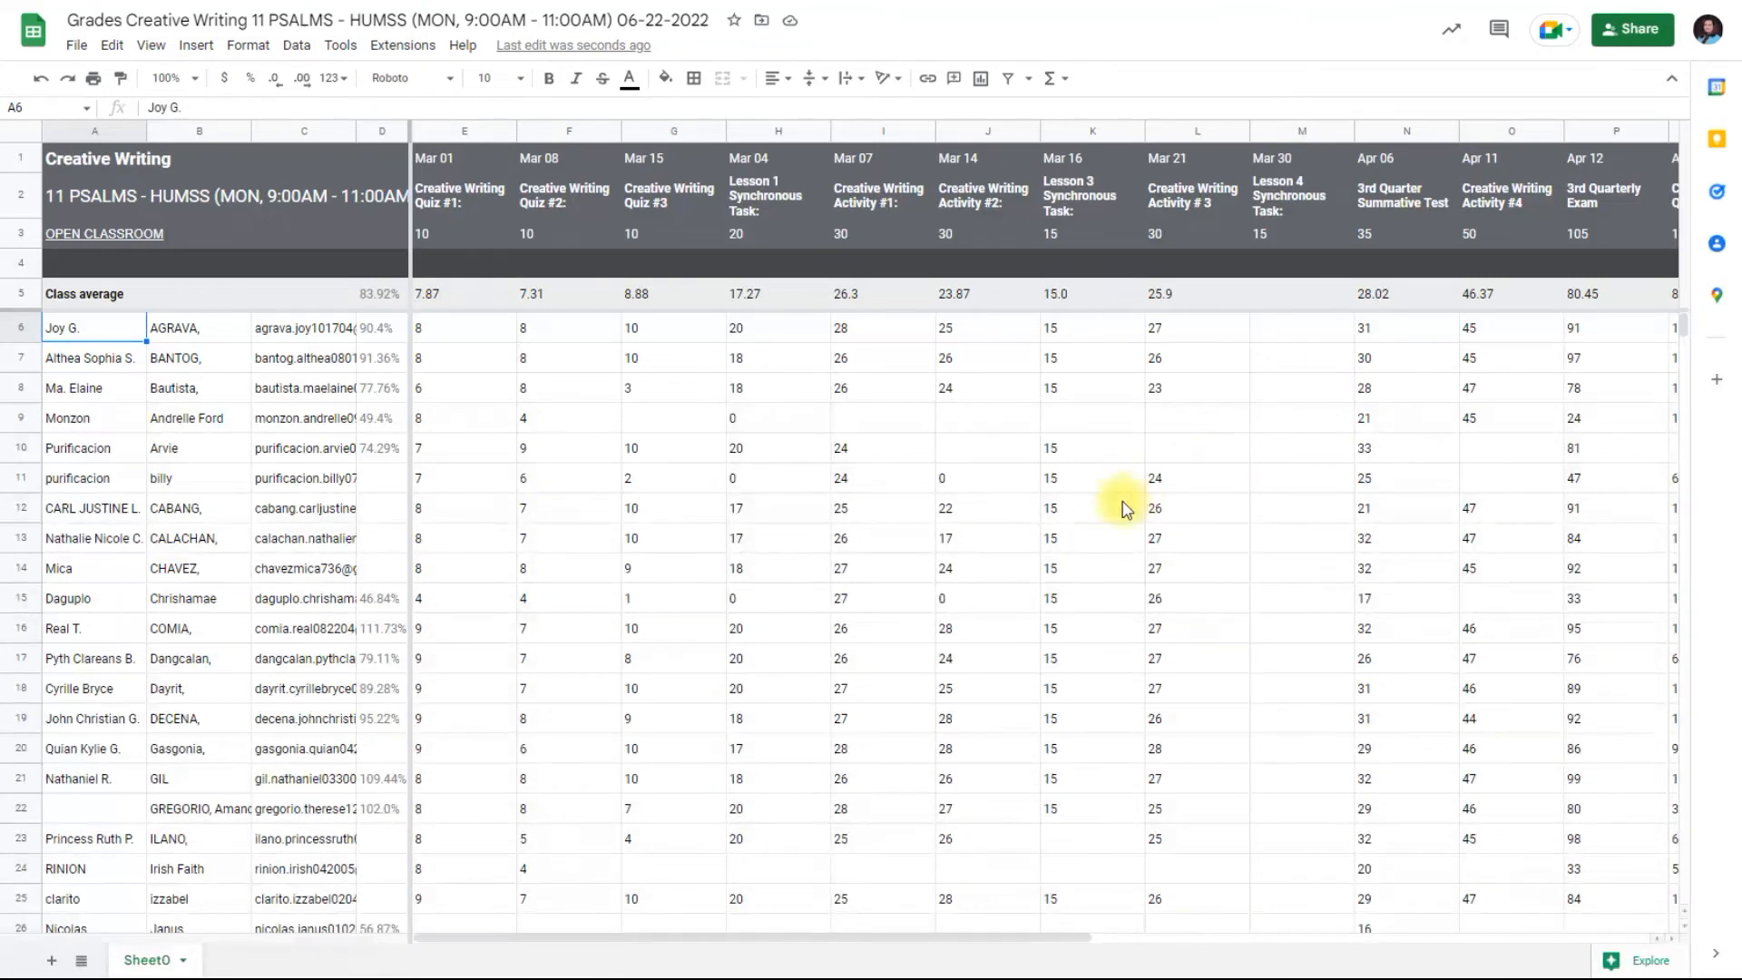
{"action": "left_click", "coordinate": [77, 56]}
{"action": "mouse_move", "coordinate": [181, 275]}
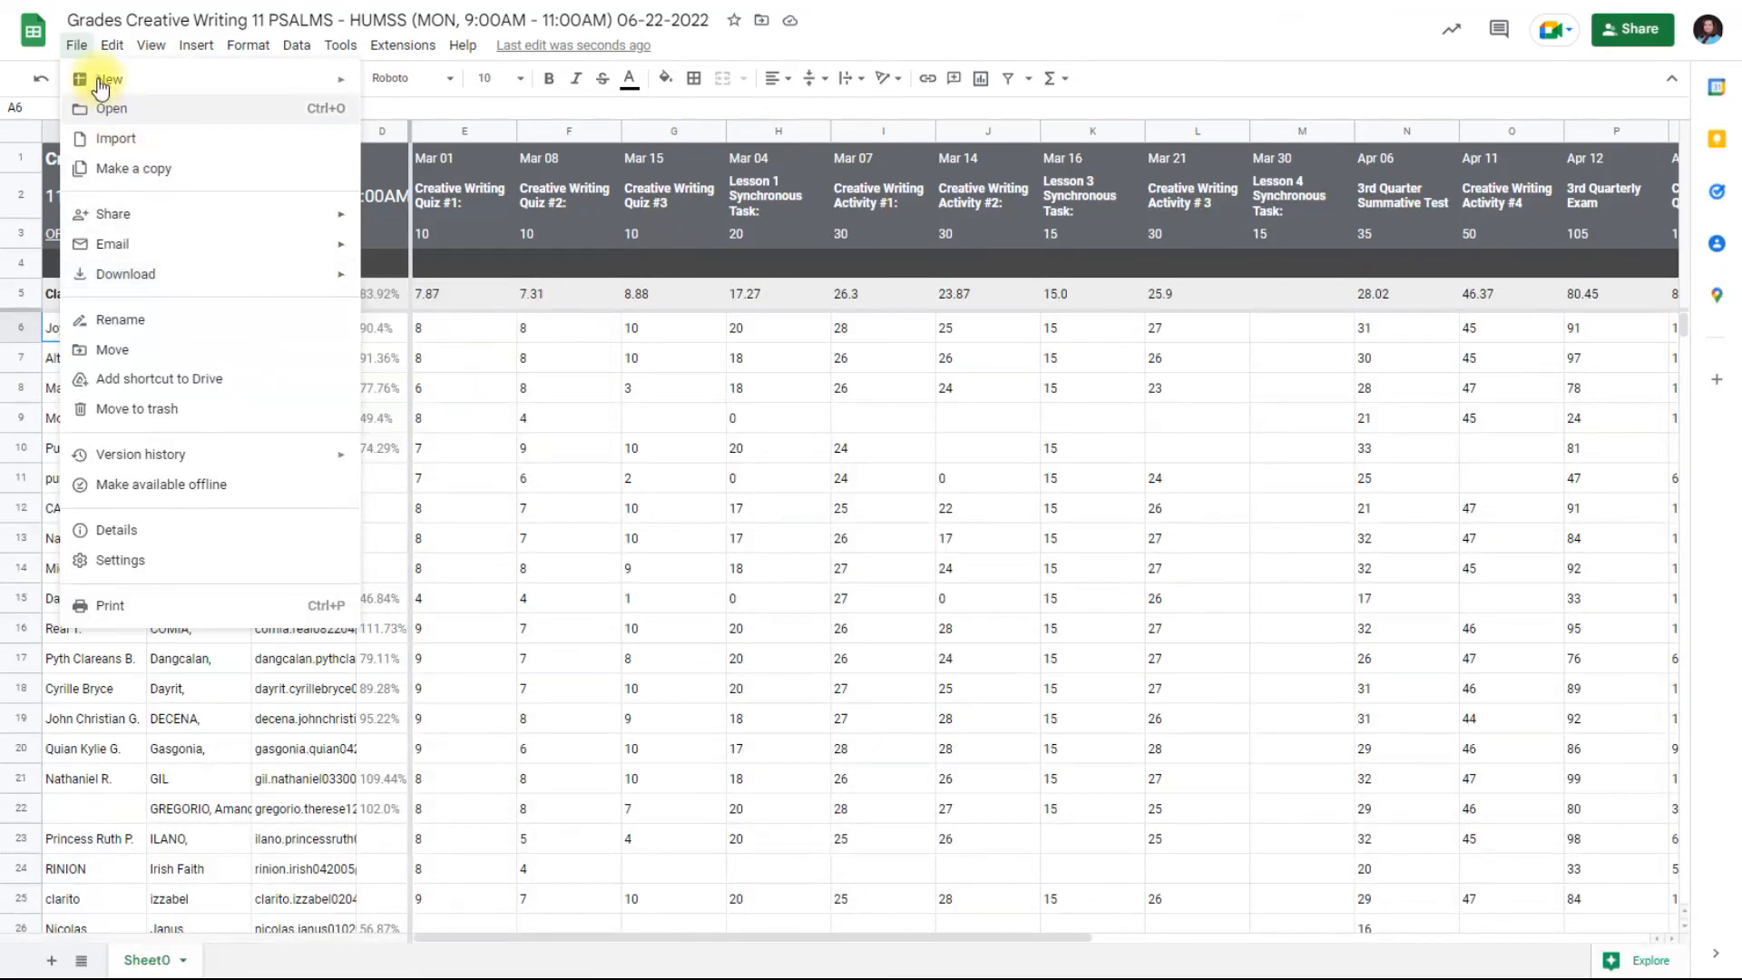
{"action": "left_click", "coordinate": [78, 46]}
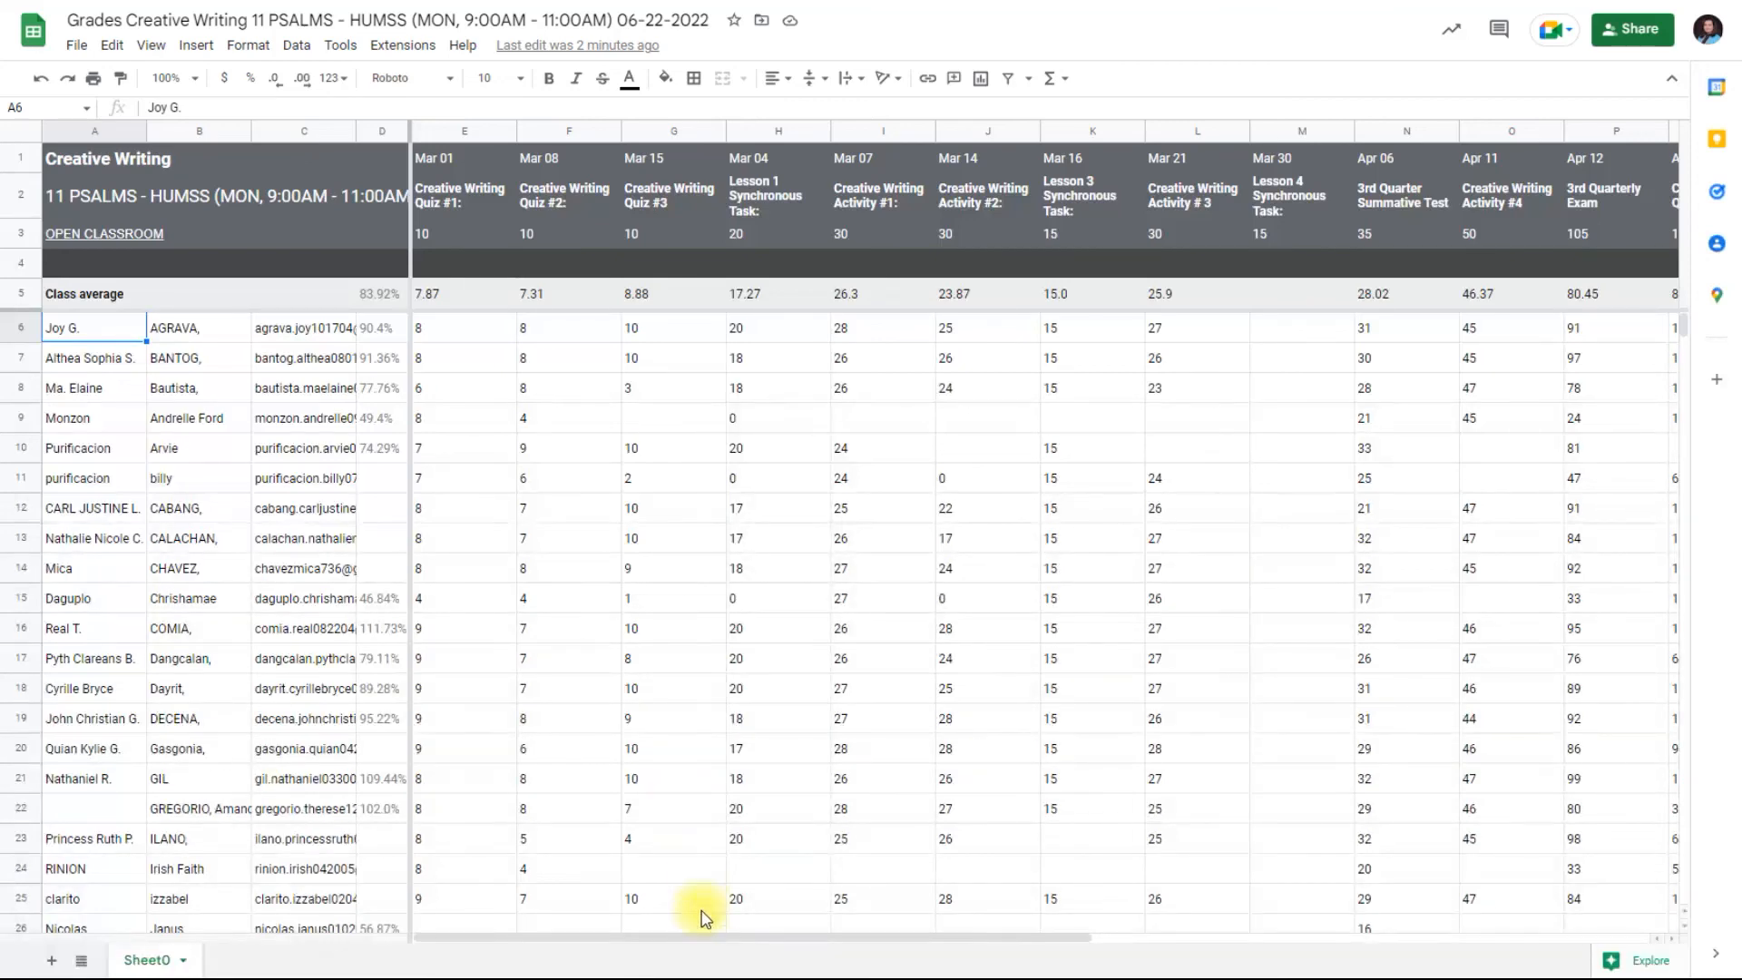
{"action": "left_click_drag", "start_coordinate": [703, 944], "coordinate": [556, 922]}
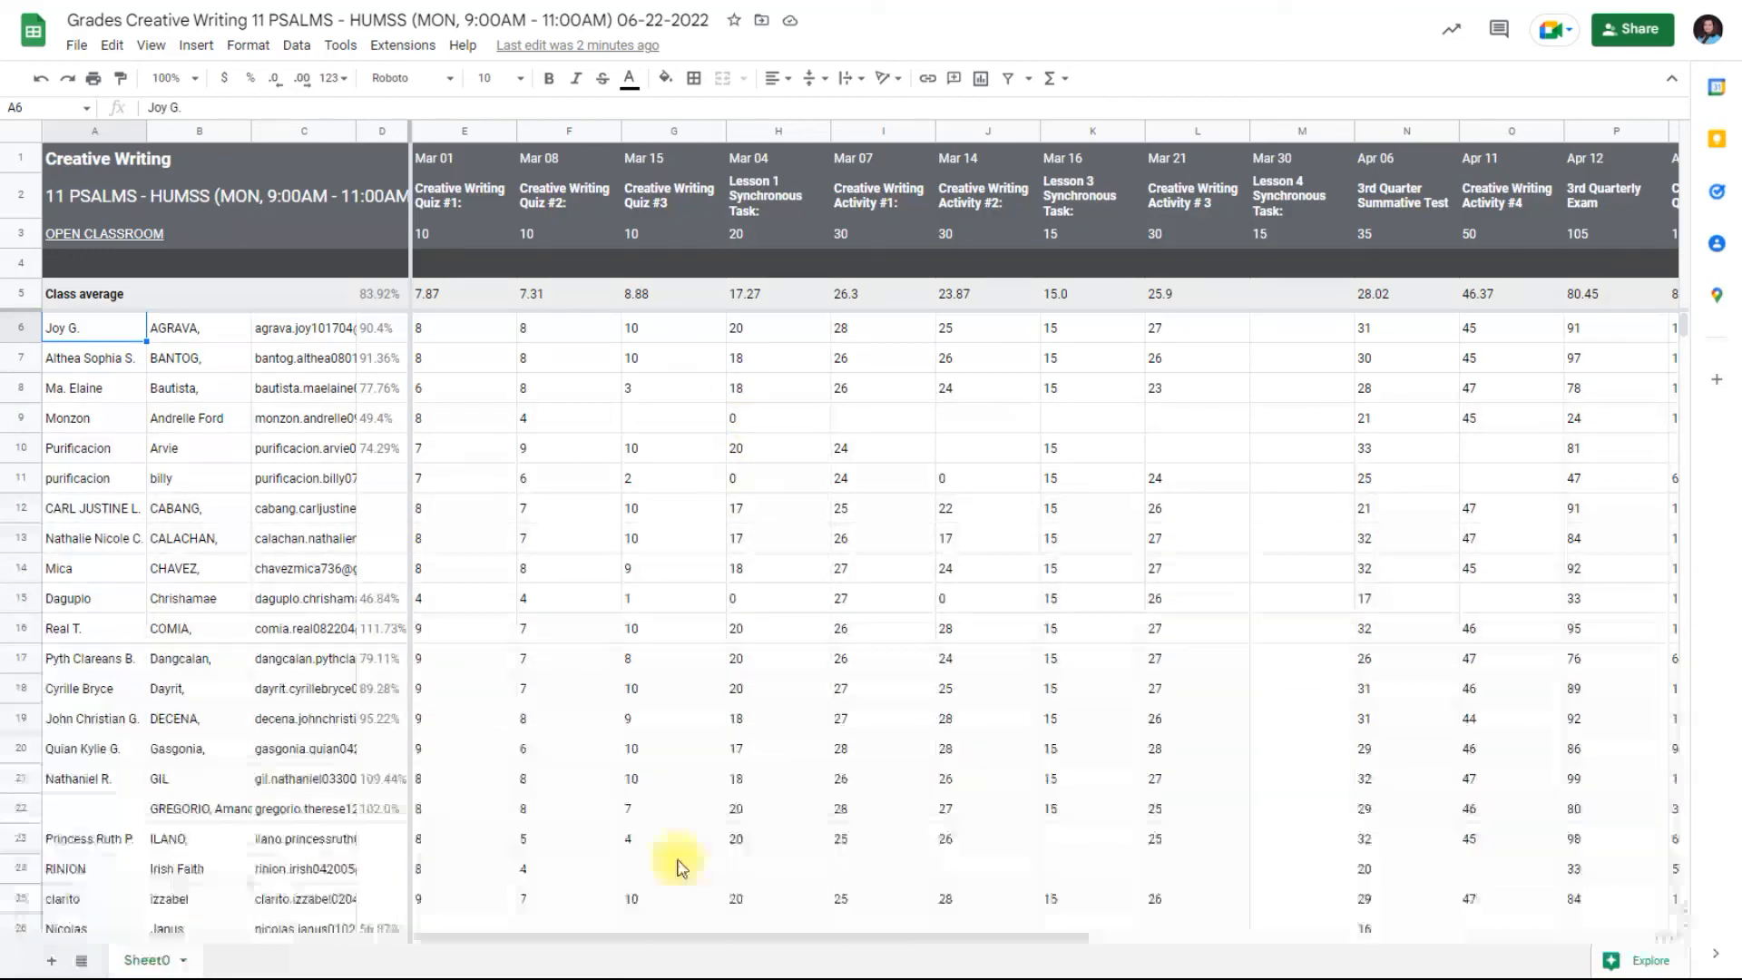
{"action": "left_click_drag", "start_coordinate": [670, 934], "coordinate": [642, 960]}
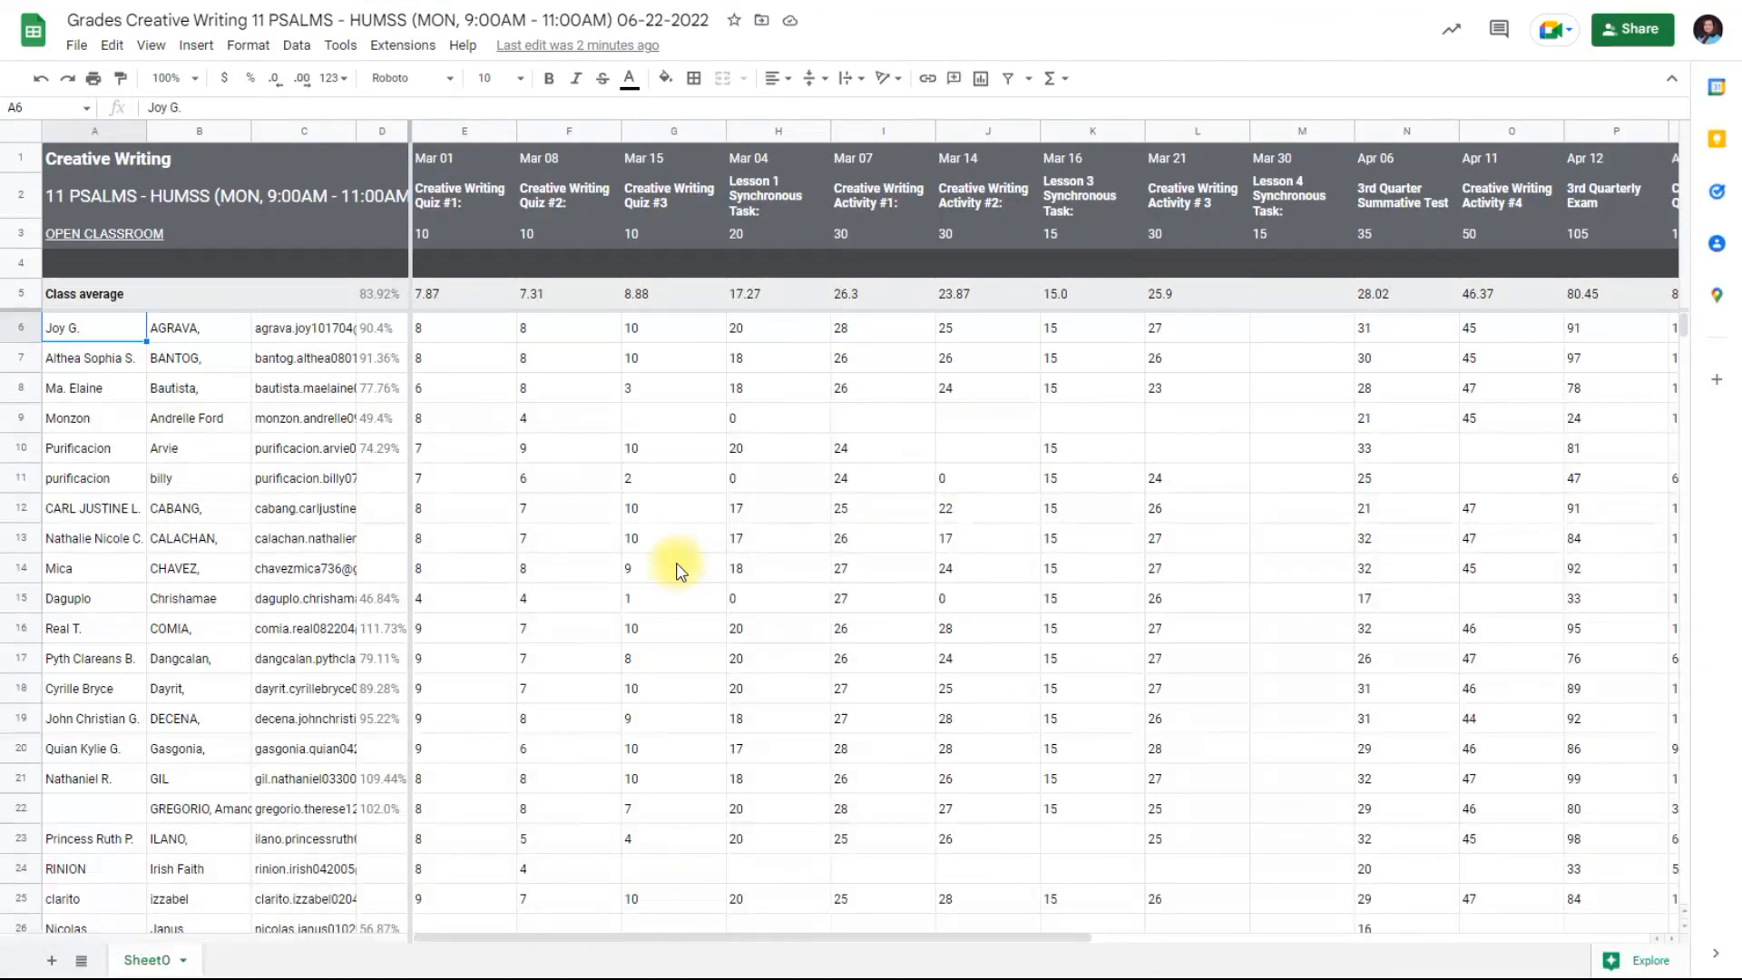